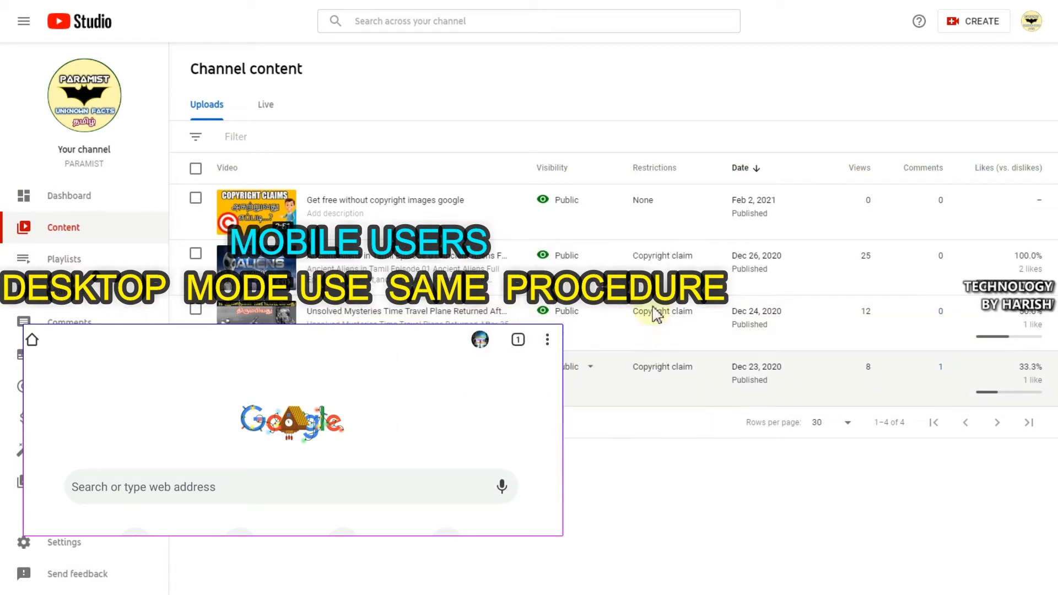
Open the copyright claim details for the Unknown Facts About Santa Clase video published Dec 23, 2020
{"action": "mouse_move", "coordinate": [652, 268]}
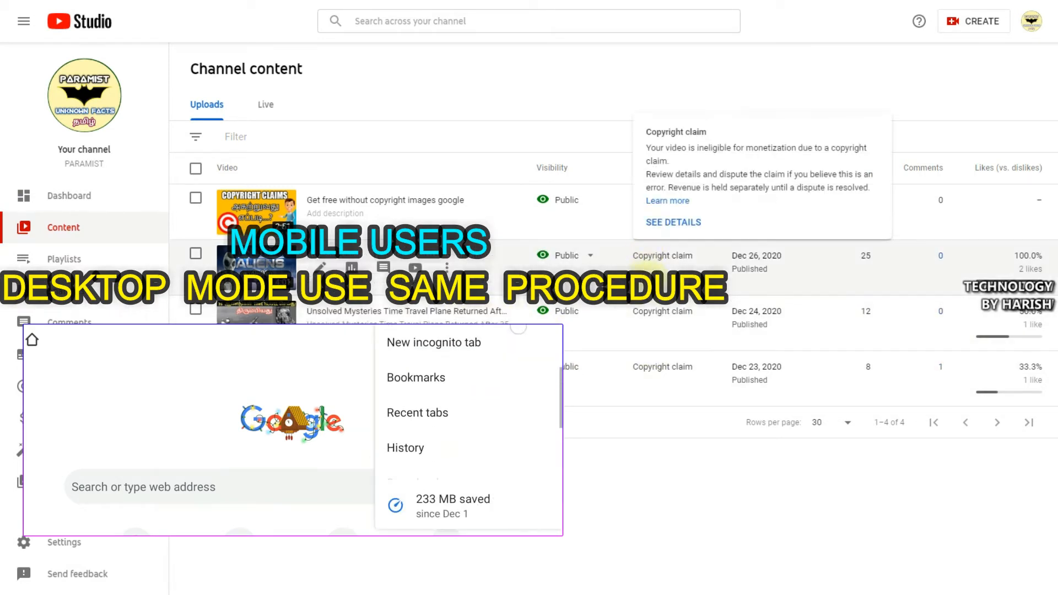
{"action": "mouse_move", "coordinate": [648, 312]}
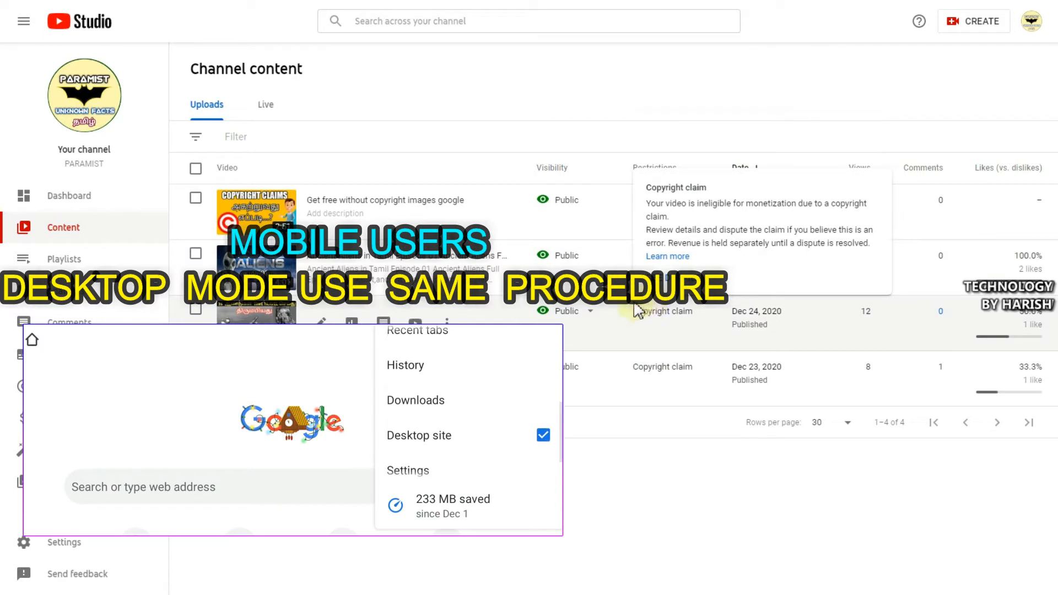
{"action": "mouse_move", "coordinate": [654, 379]}
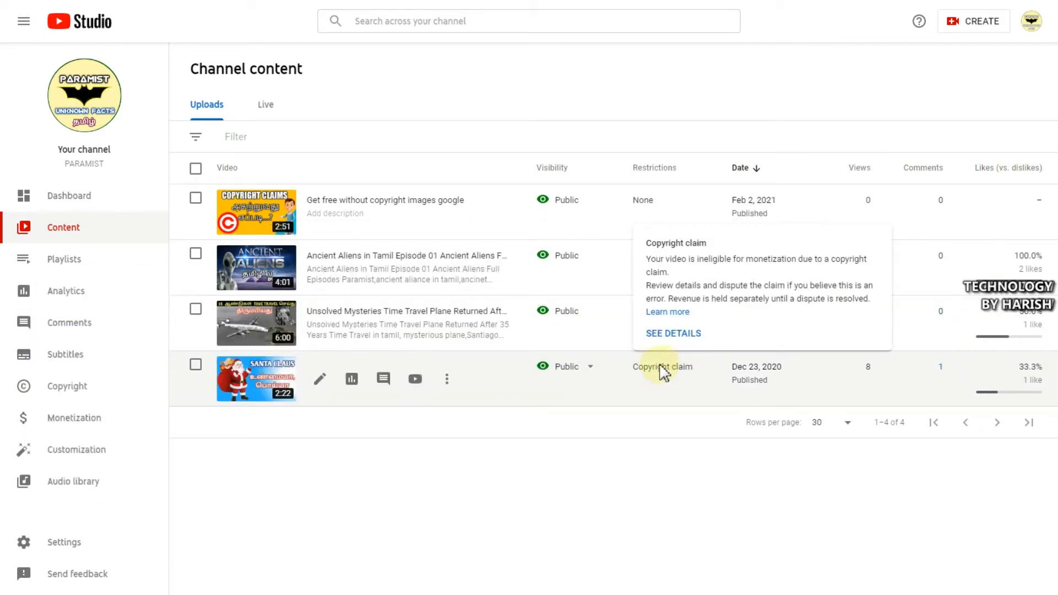
{"action": "left_click", "coordinate": [670, 335]}
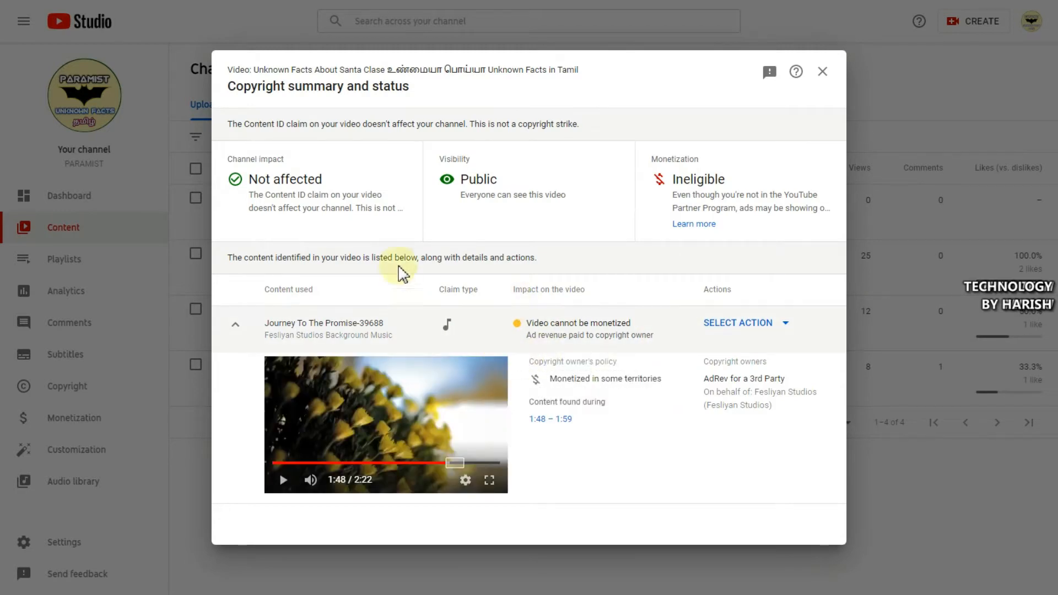
Review the copyright summary for channel impact, visibility, monetization status and the name of the claimed song
{"action": "left_click_drag", "start_coordinate": [232, 88], "coordinate": [432, 90]}
{"action": "left_click", "coordinate": [429, 91]}
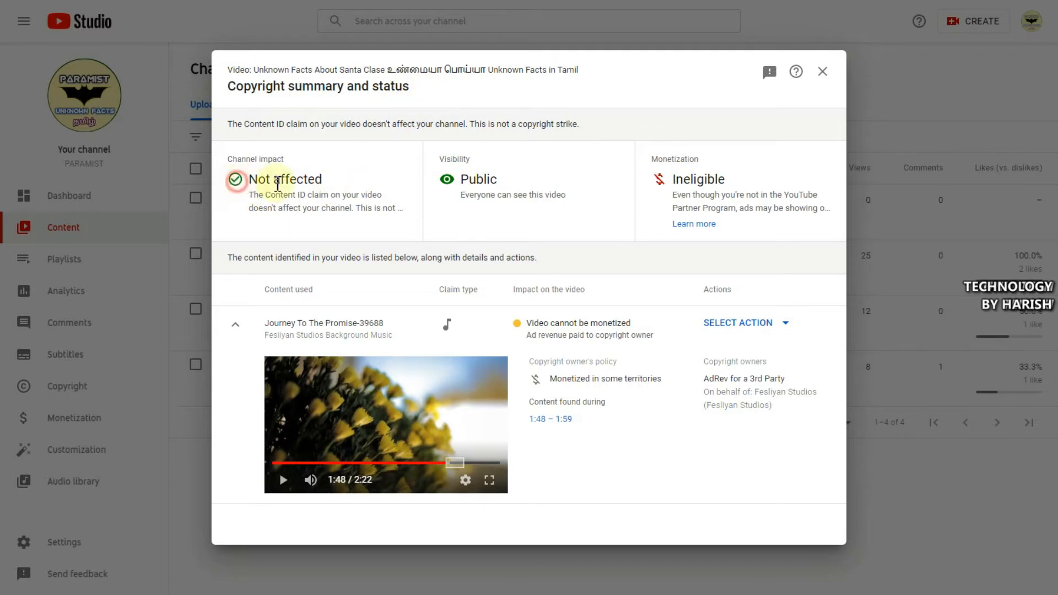
{"action": "left_click_drag", "start_coordinate": [237, 178], "coordinate": [342, 179]}
{"action": "left_click_drag", "start_coordinate": [457, 177], "coordinate": [521, 183]}
{"action": "left_click", "coordinate": [515, 177]}
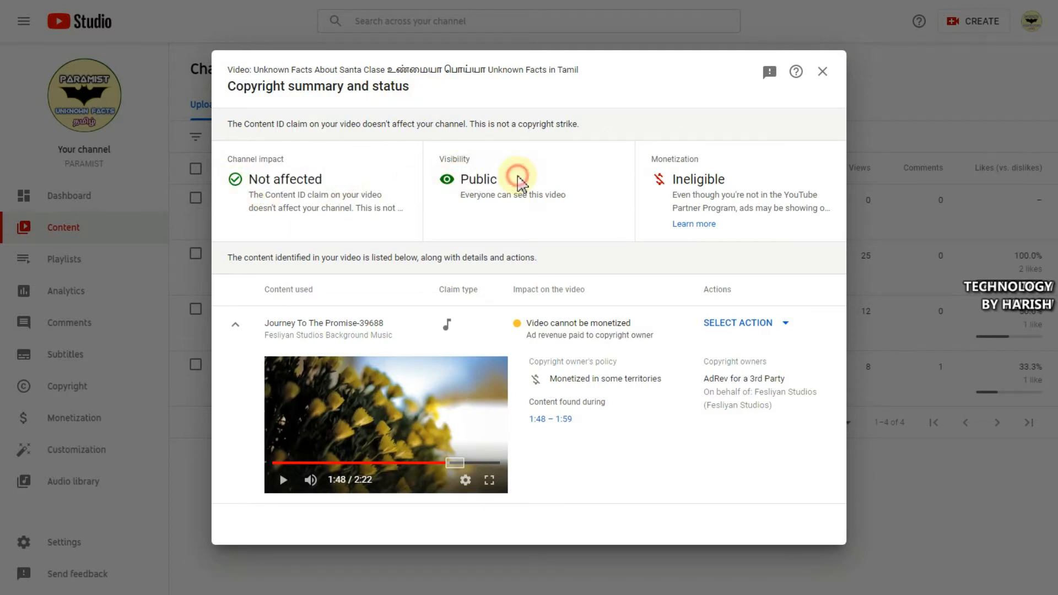
{"action": "left_click_drag", "start_coordinate": [671, 180], "coordinate": [746, 184]}
{"action": "left_click", "coordinate": [746, 183]}
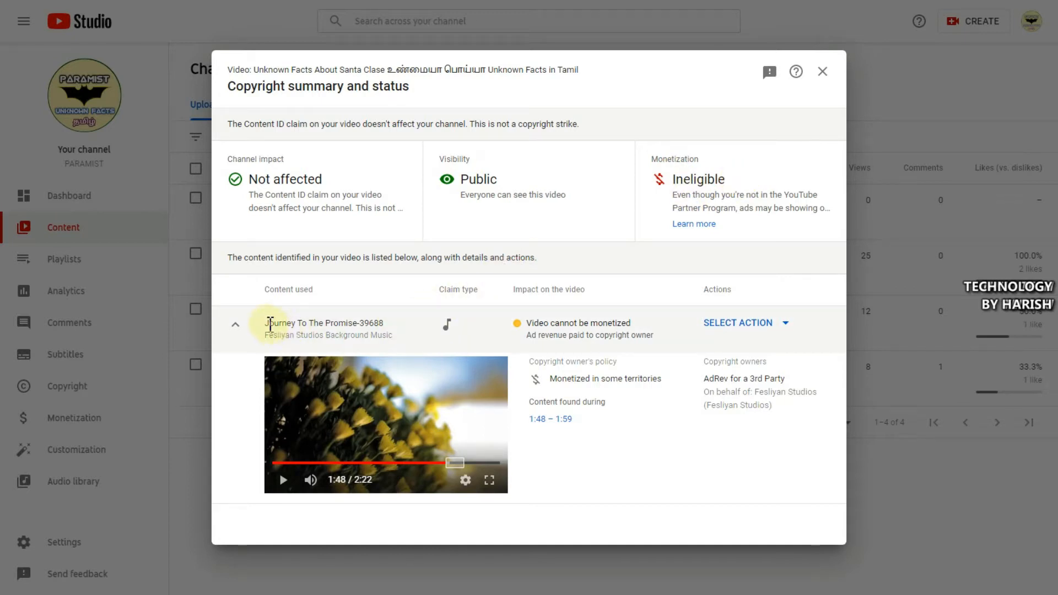
{"action": "left_click_drag", "start_coordinate": [275, 323], "coordinate": [421, 325]}
{"action": "left_click", "coordinate": [435, 328]}
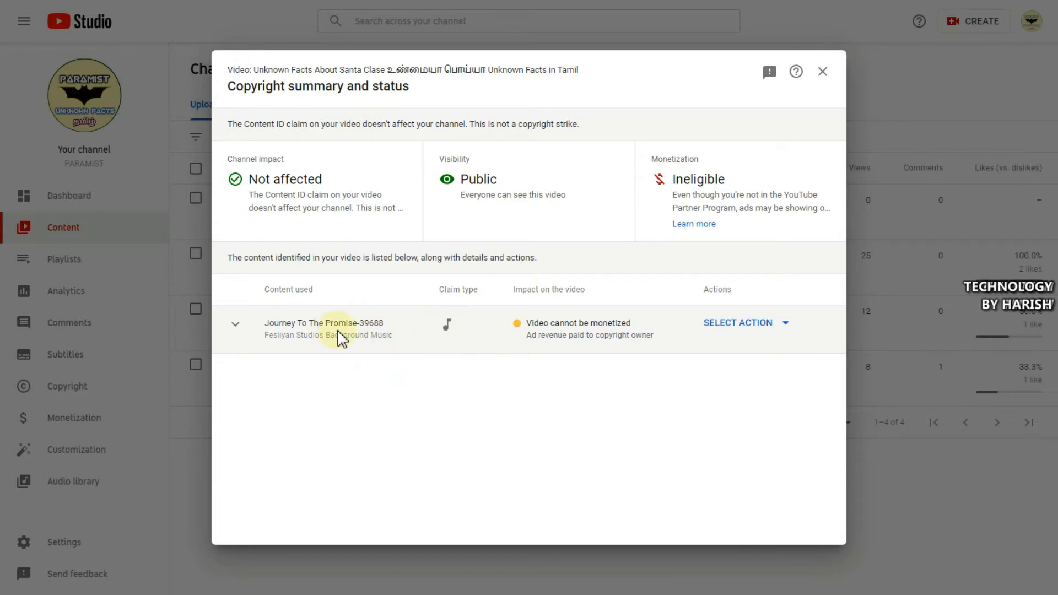
Examine the claim's impact on the video and the copyright owner's policy
{"action": "left_click_drag", "start_coordinate": [531, 324], "coordinate": [656, 329]}
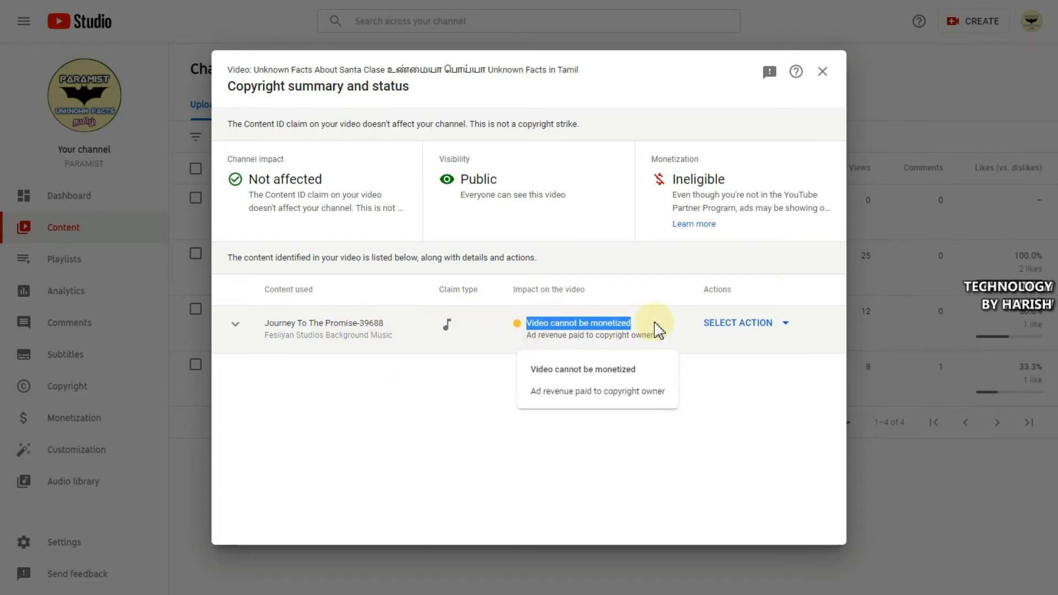
{"action": "left_click", "coordinate": [653, 323]}
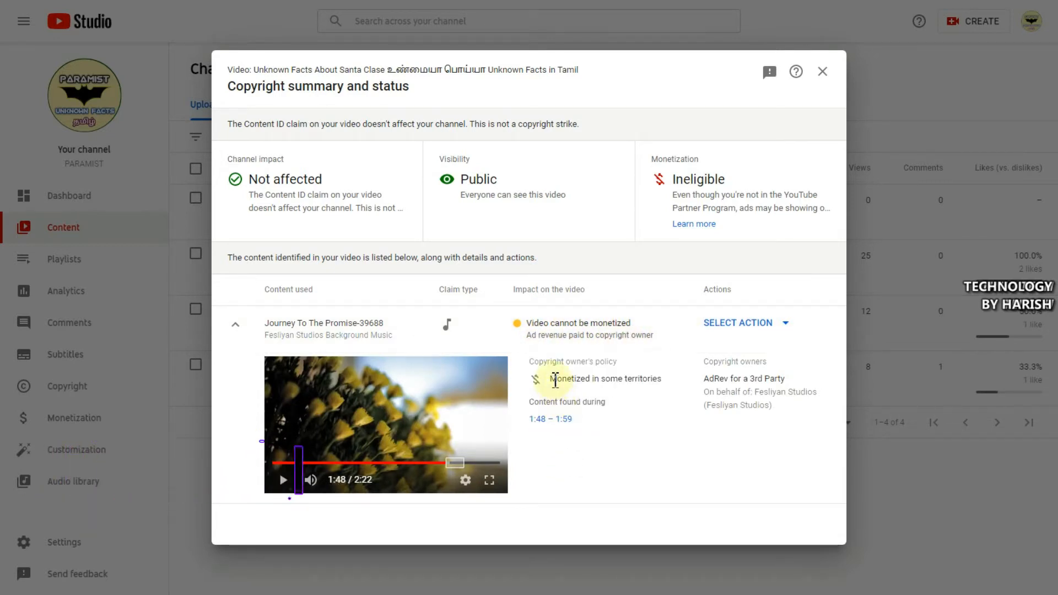
{"action": "left_click_drag", "start_coordinate": [553, 376], "coordinate": [678, 389]}
{"action": "left_click", "coordinate": [678, 386]}
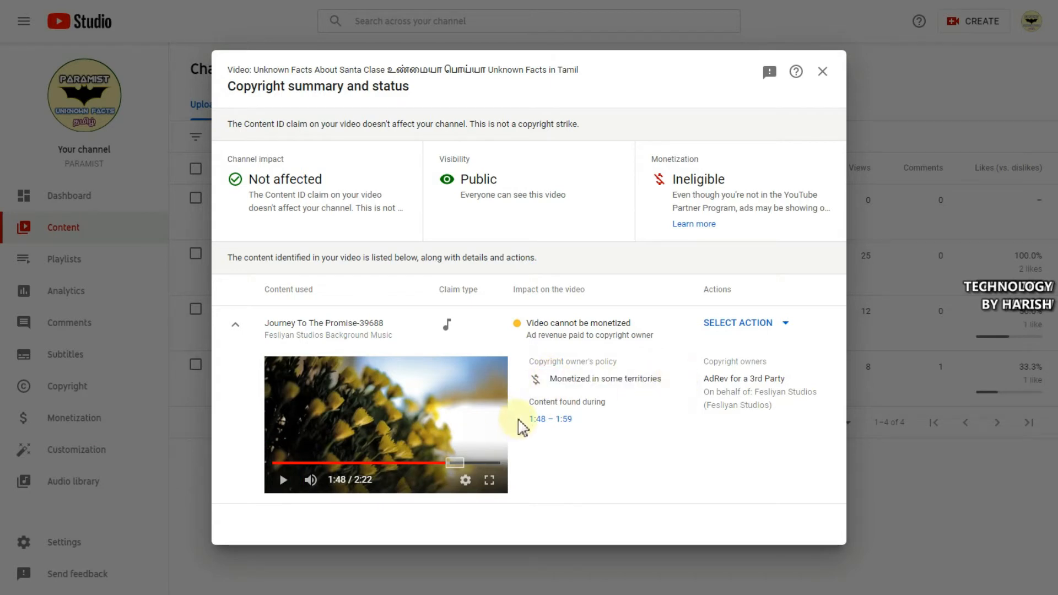
Check the time range where the claimed content was found and preview several frames within that segment
{"action": "left_click_drag", "start_coordinate": [538, 404], "coordinate": [605, 403]}
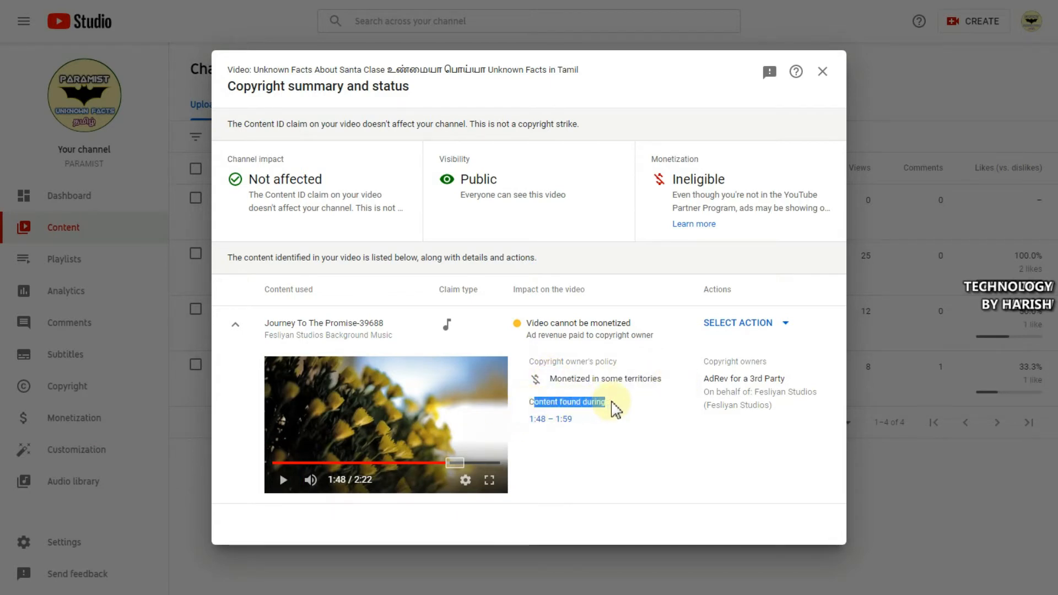
{"action": "left_click", "coordinate": [539, 425]}
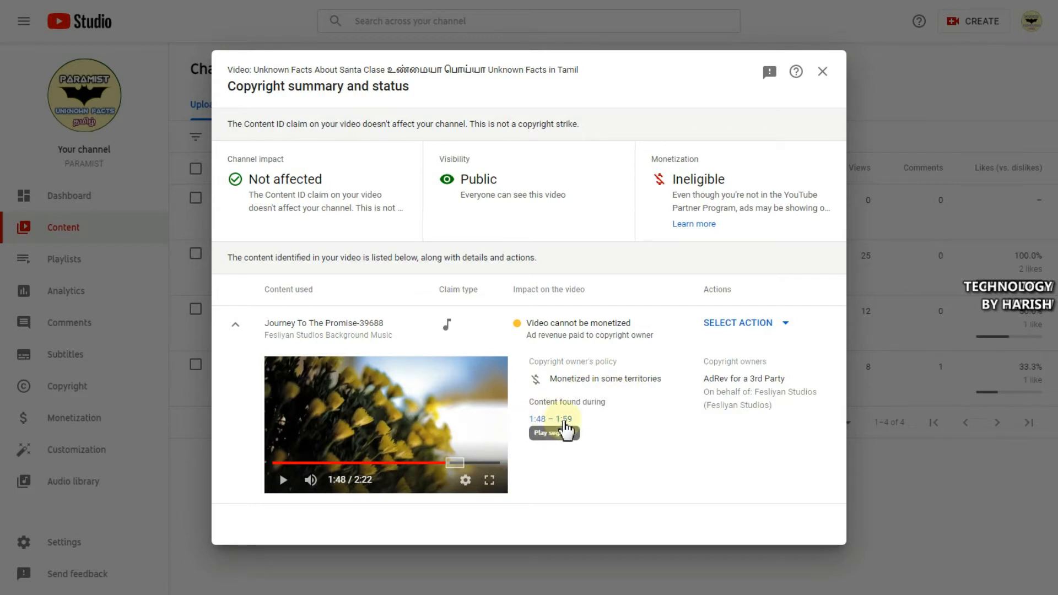
{"action": "left_click", "coordinate": [457, 462]}
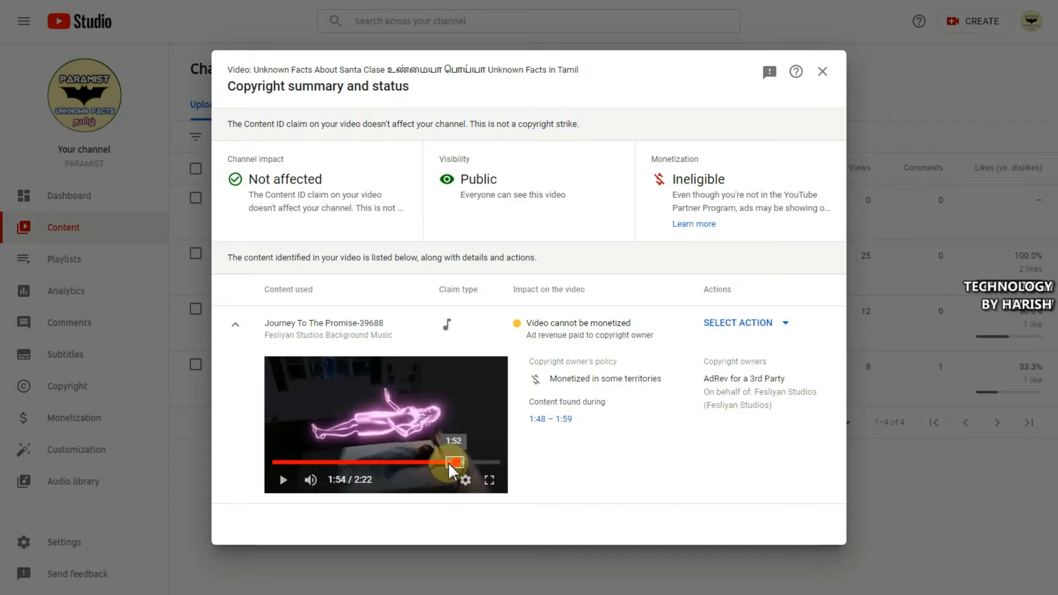
{"action": "left_click", "coordinate": [450, 463]}
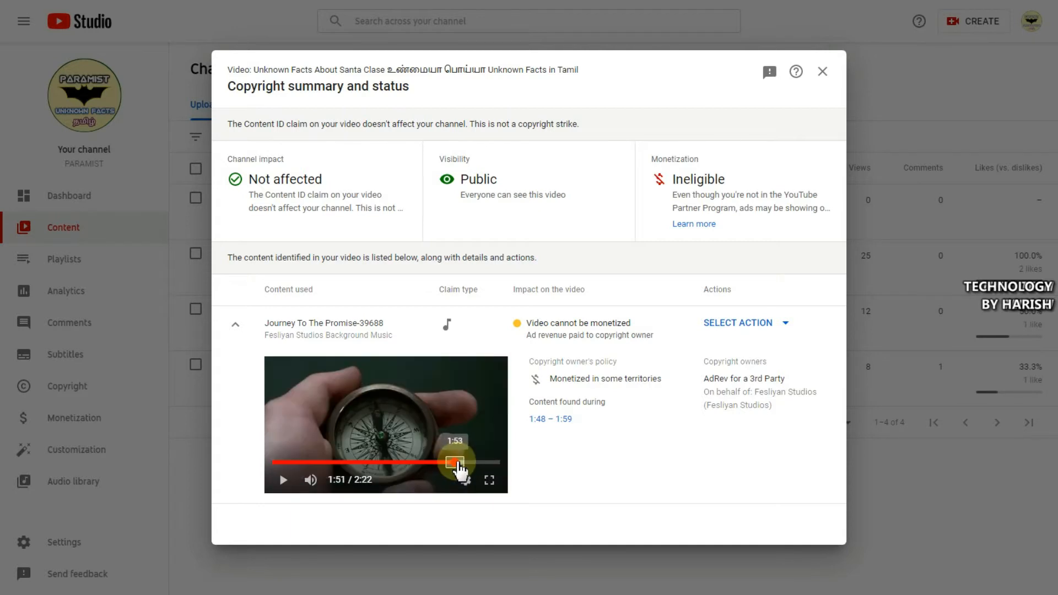
{"action": "left_click", "coordinate": [456, 462]}
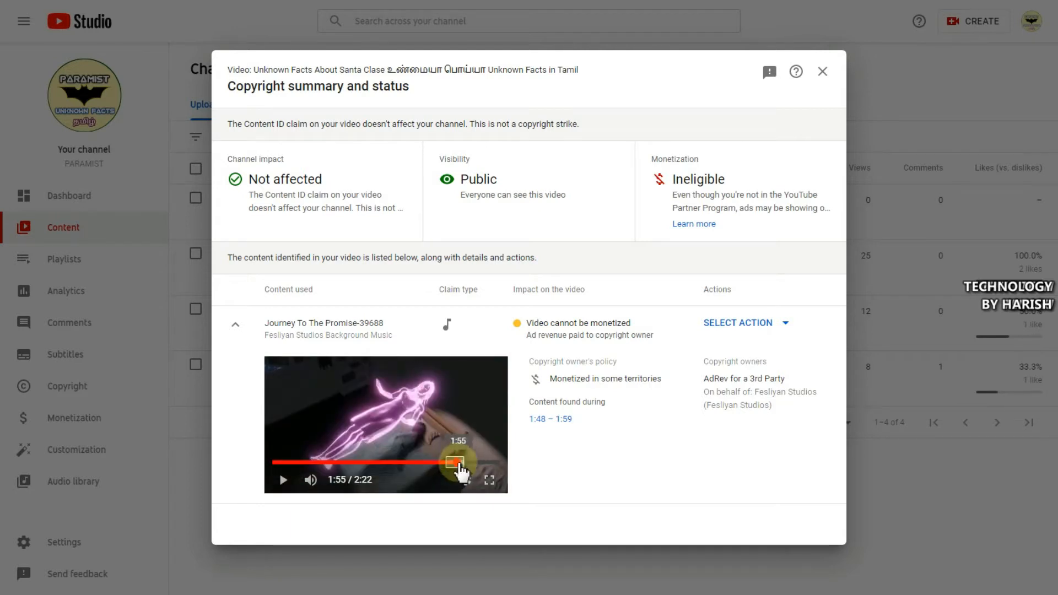
Look through the available claim actions, check the invalid reasons in the dispute form, and close it without disputing
{"action": "left_click", "coordinate": [746, 330]}
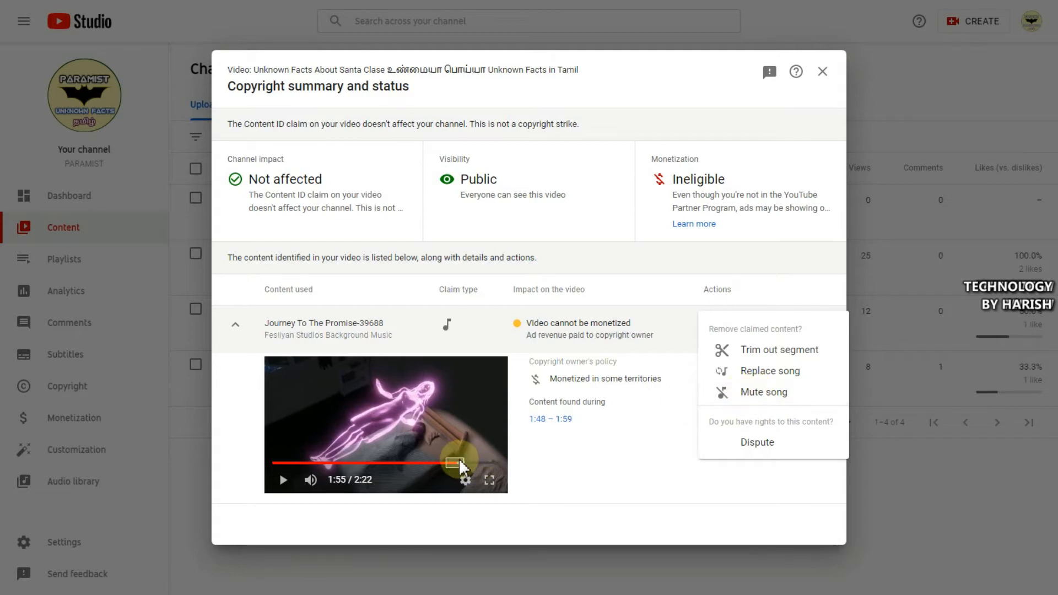
{"action": "left_click", "coordinate": [710, 422]}
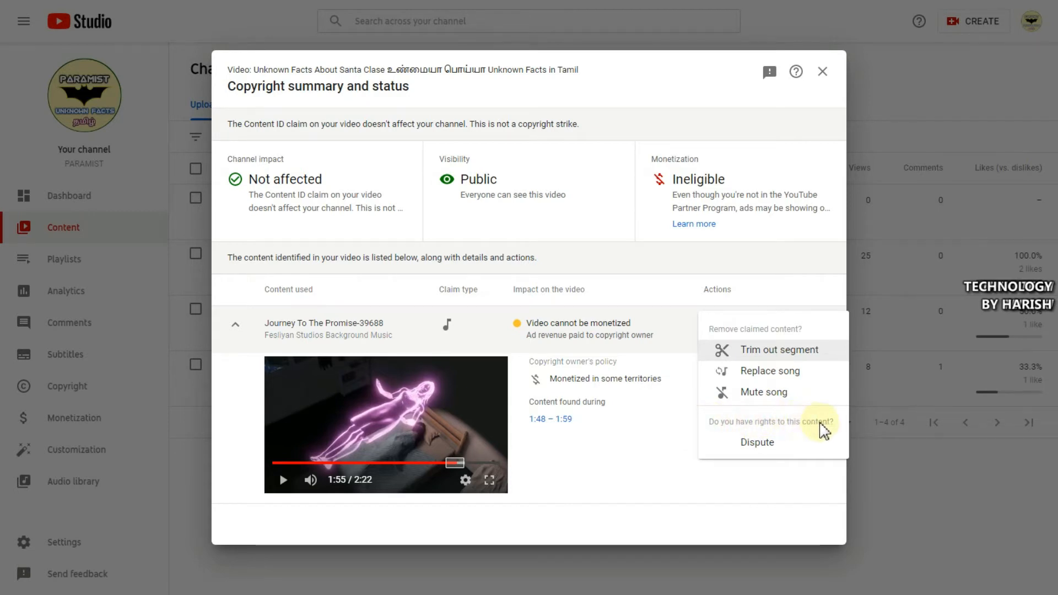
{"action": "left_click", "coordinate": [756, 443]}
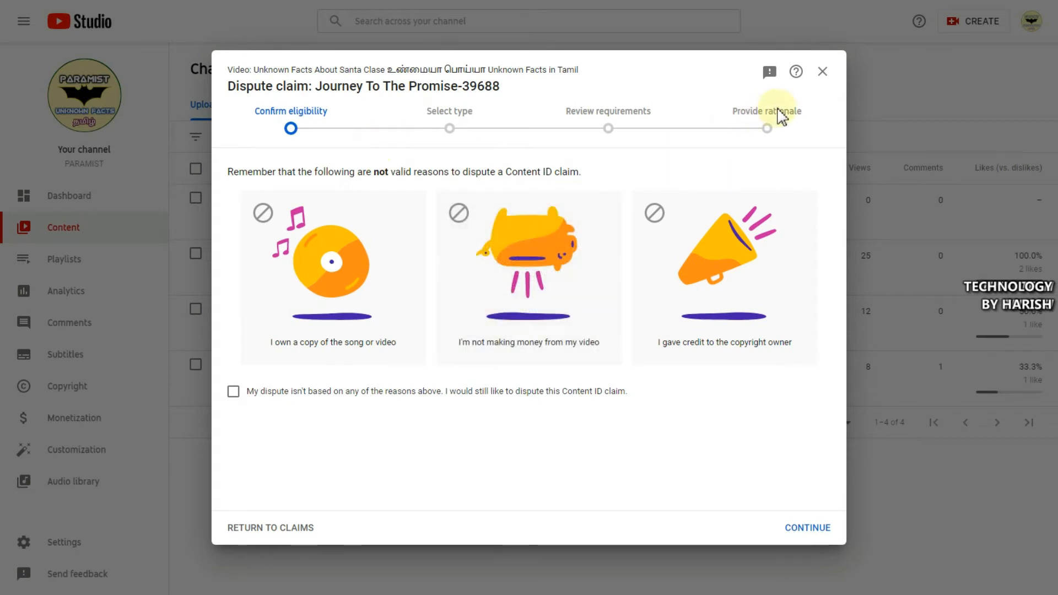
{"action": "mouse_move", "coordinate": [333, 269]}
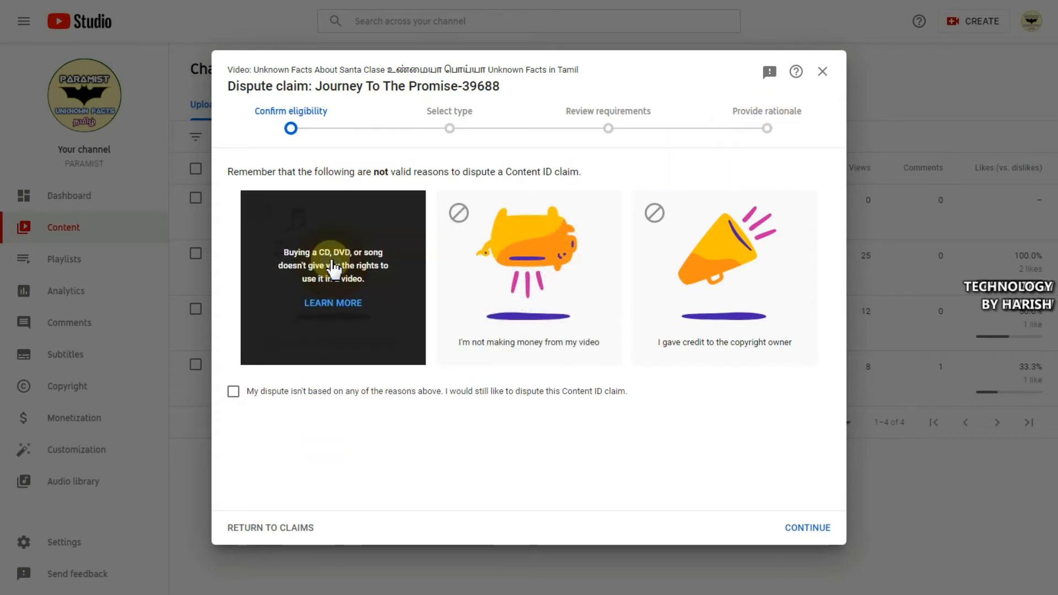
{"action": "left_click", "coordinate": [820, 74]}
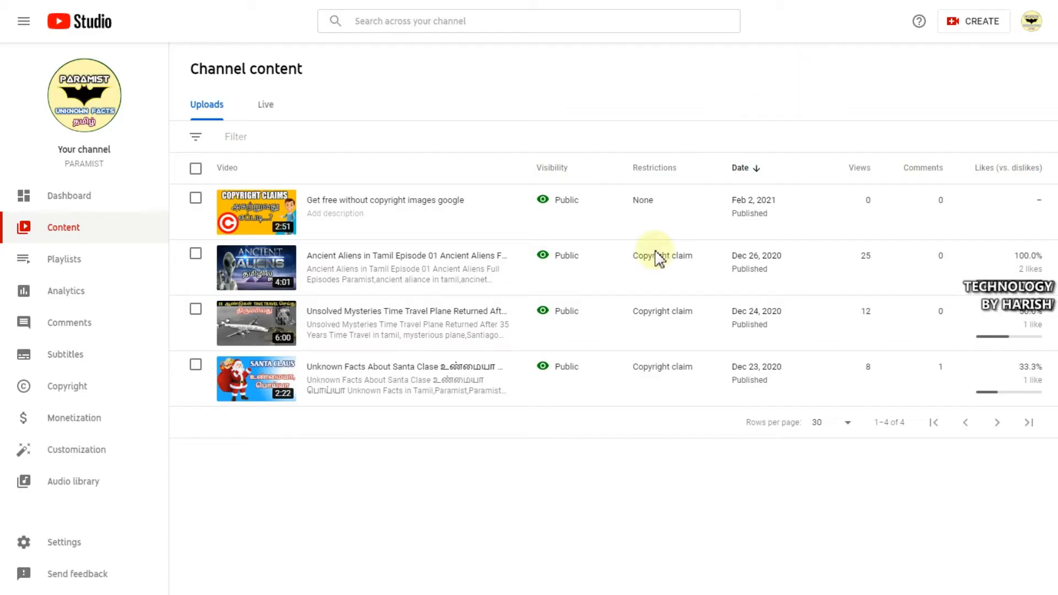
Reopen the Santa Clase video's copyright claim details and start the Replace song action for the claimed song
{"action": "mouse_move", "coordinate": [661, 369]}
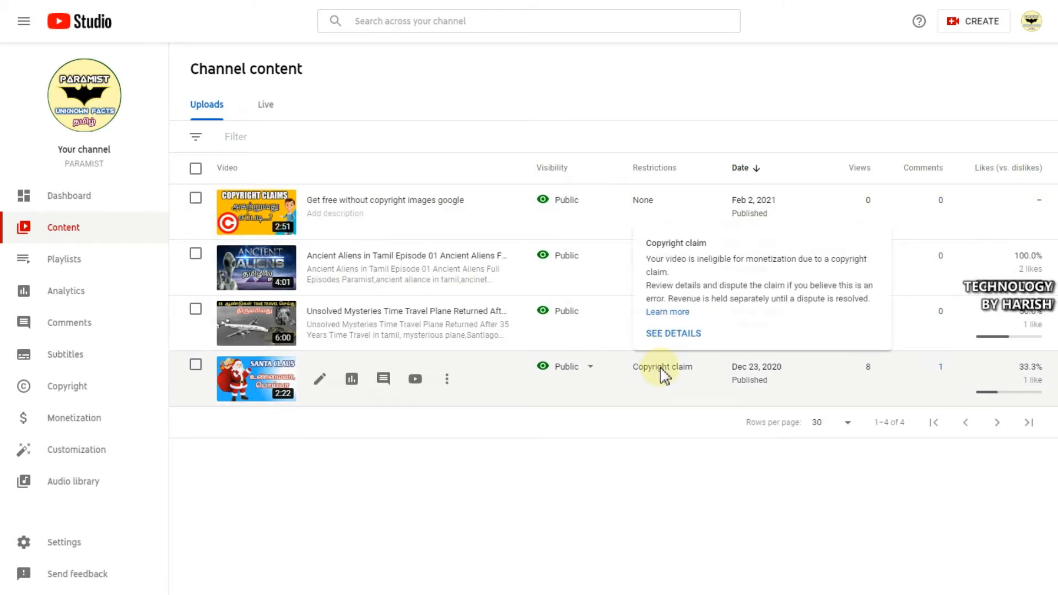
{"action": "left_click", "coordinate": [671, 334]}
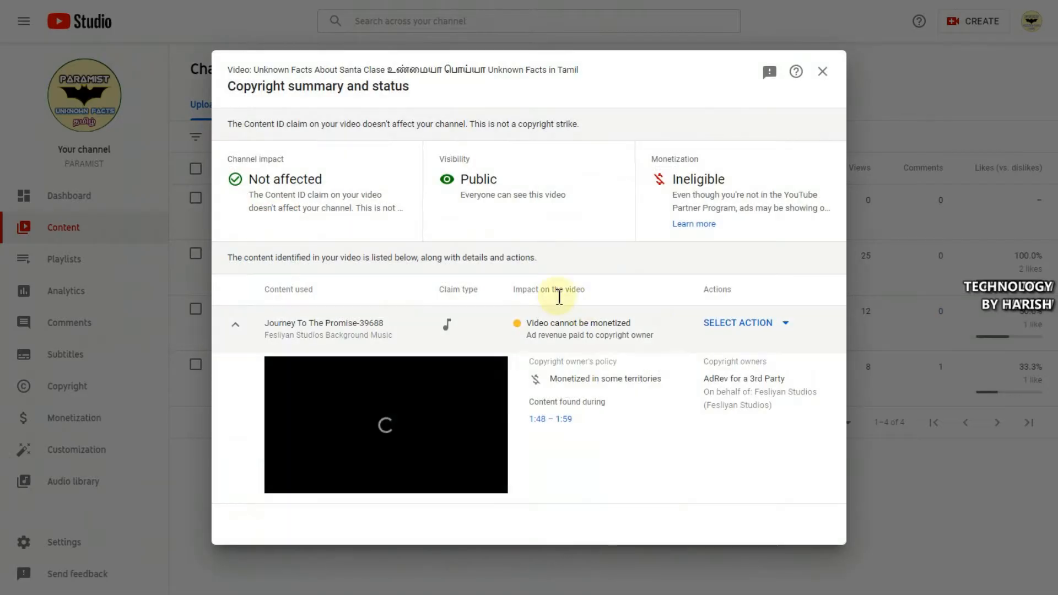
{"action": "left_click", "coordinate": [736, 325]}
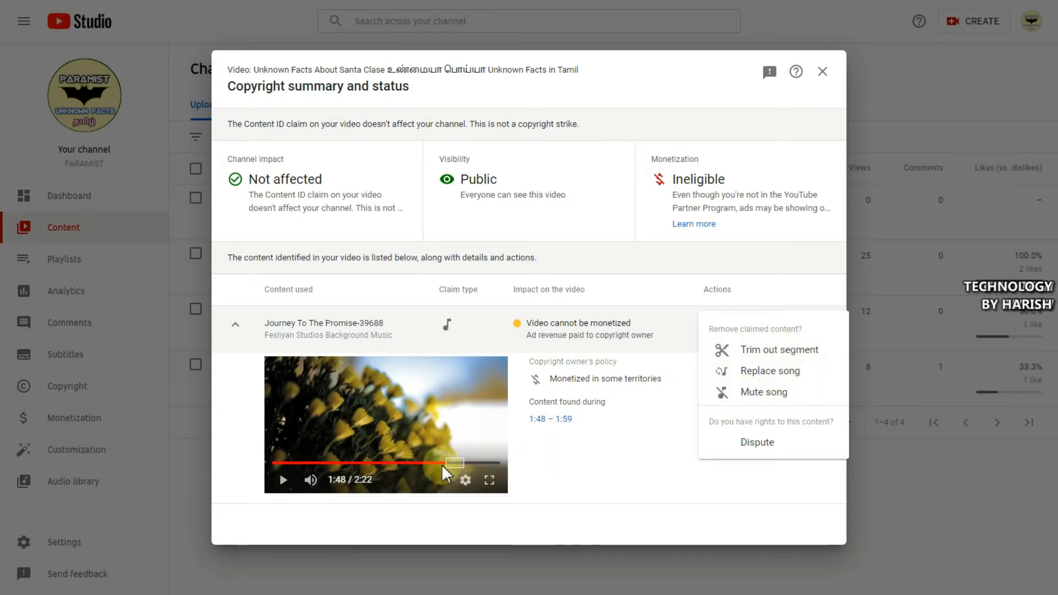
{"action": "left_click", "coordinate": [762, 371]}
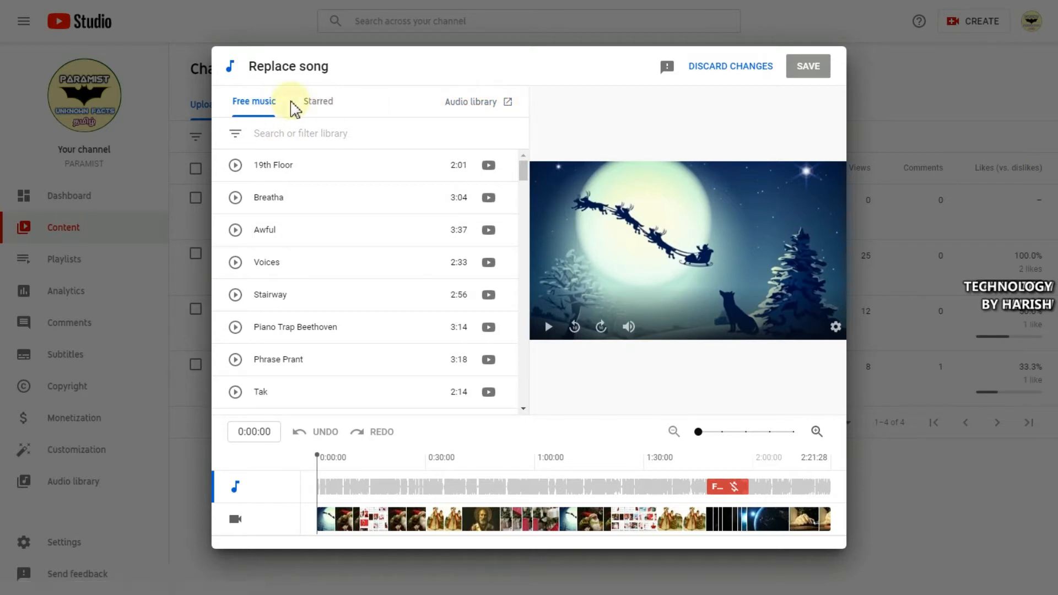
Browse the free music library and listen to a preview of the track Tak
{"action": "scroll", "coordinate": [331, 266], "scroll_direction": "down", "scroll_amount": 5}
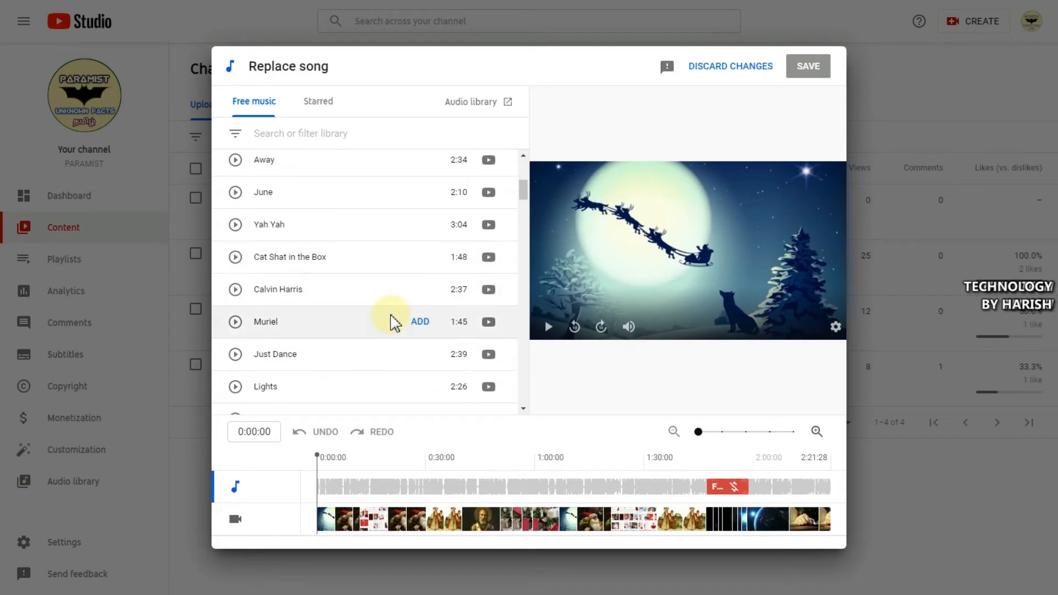
{"action": "scroll", "coordinate": [390, 288], "scroll_direction": "up", "scroll_amount": 3}
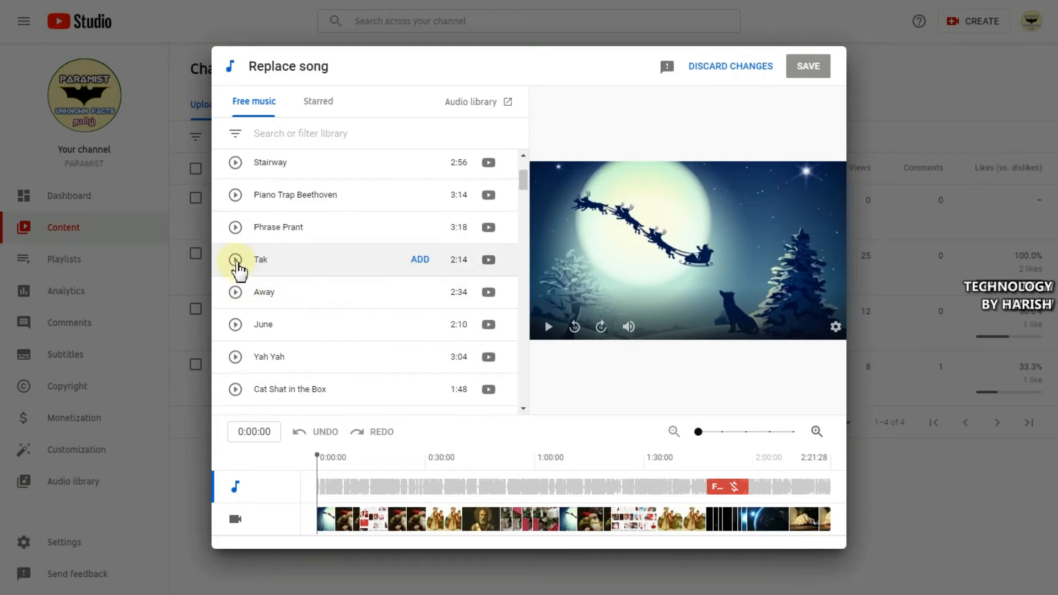
{"action": "left_click", "coordinate": [235, 262]}
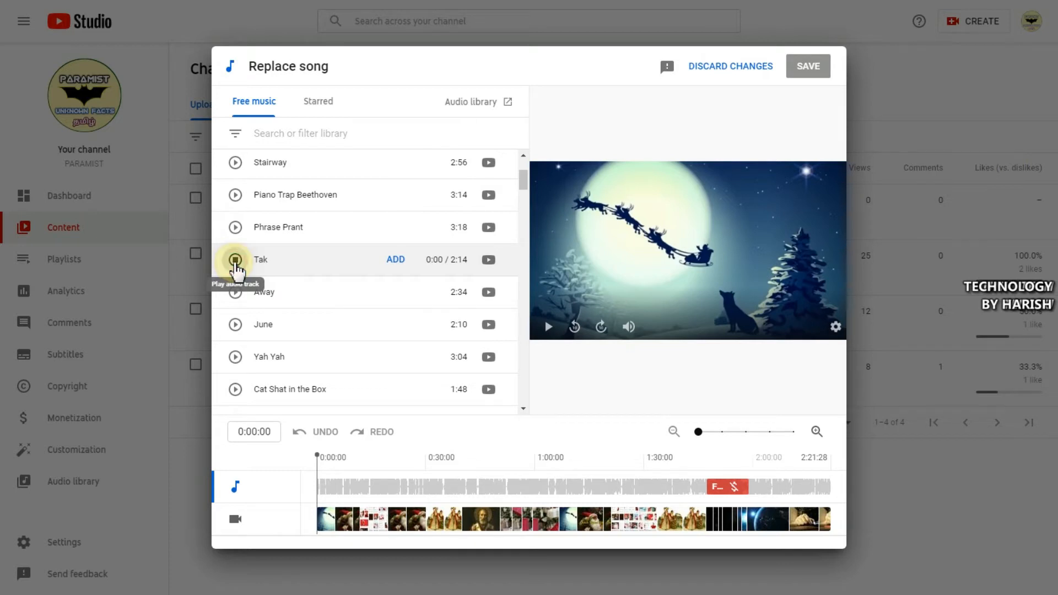
{"action": "left_click", "coordinate": [235, 263]}
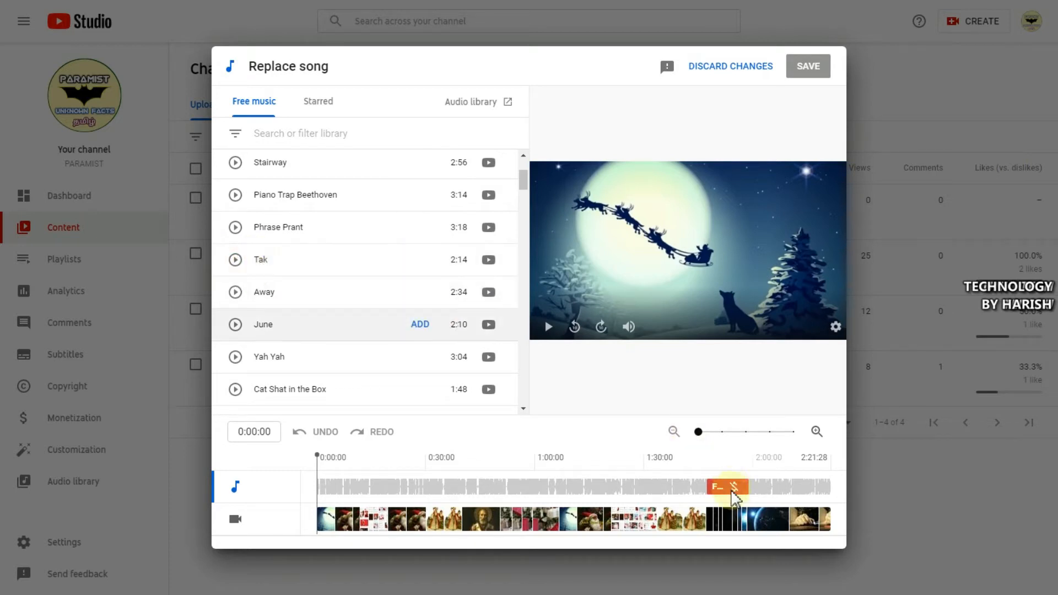
Position the playhead at 1:47:35, the start of the claimed segment, and add the track Phrase Prant there as its replacement
{"action": "mouse_move", "coordinate": [723, 492]}
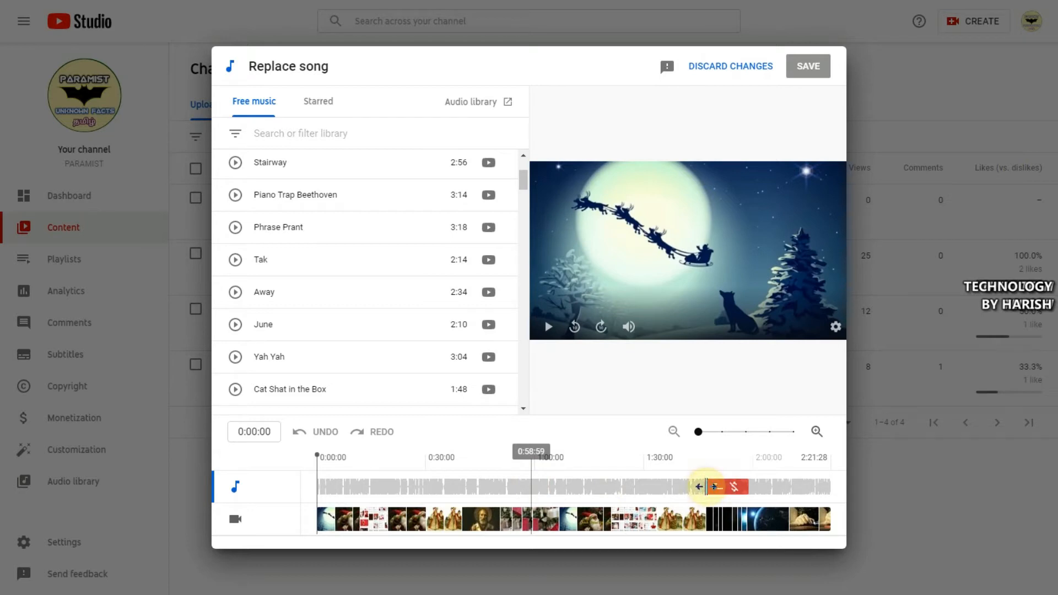
{"action": "left_click", "coordinate": [696, 486]}
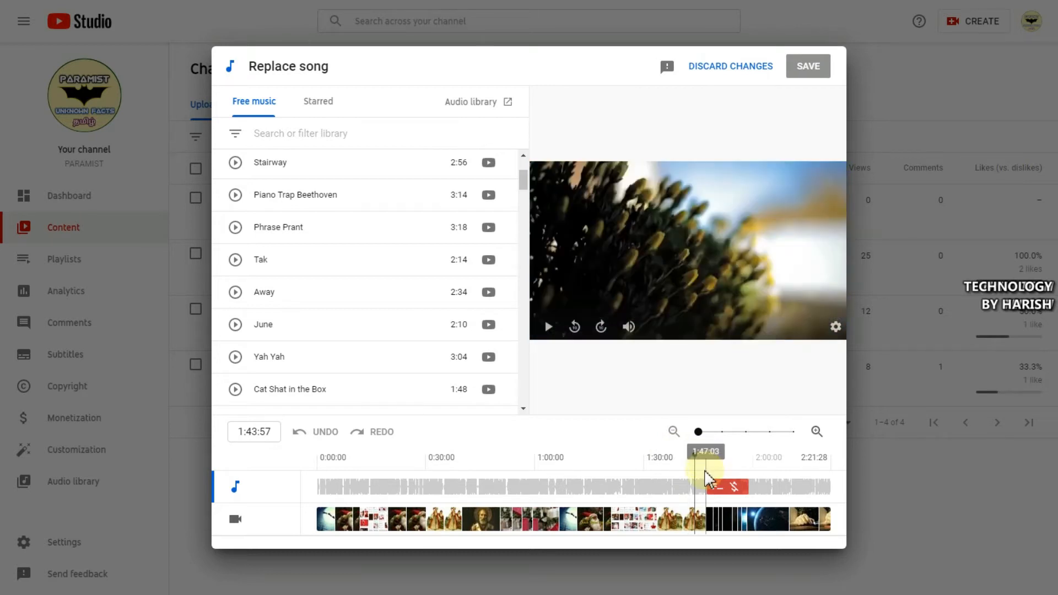
{"action": "left_click", "coordinate": [708, 486]}
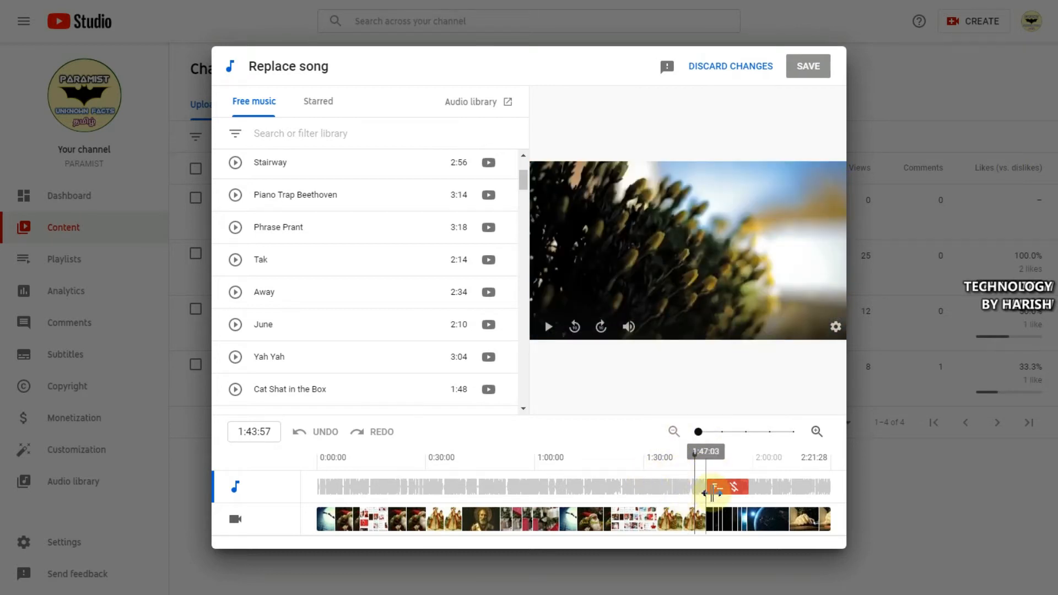
{"action": "mouse_move", "coordinate": [435, 238]}
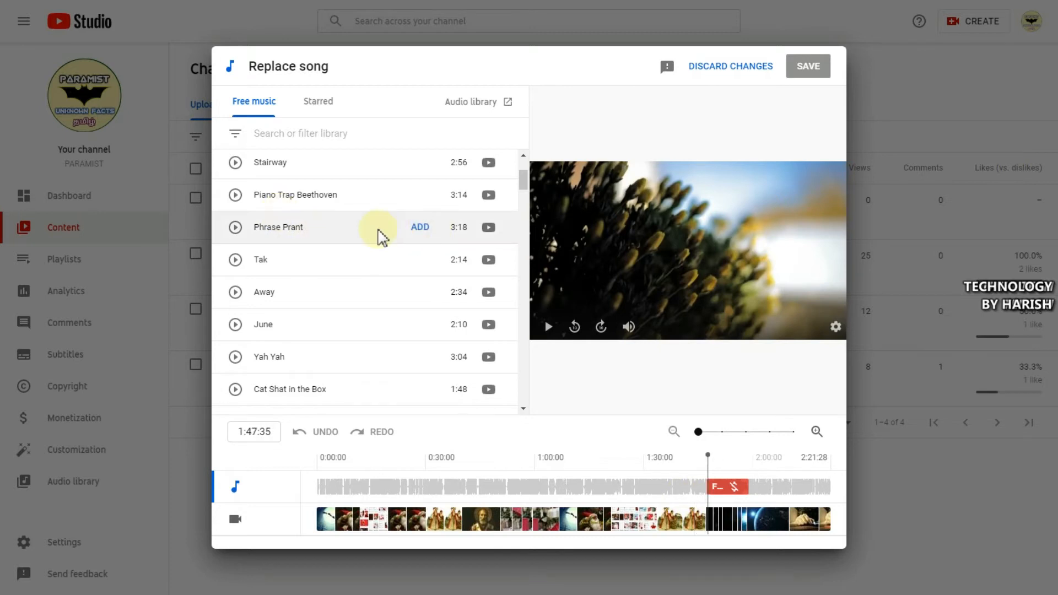
{"action": "left_click", "coordinate": [420, 227]}
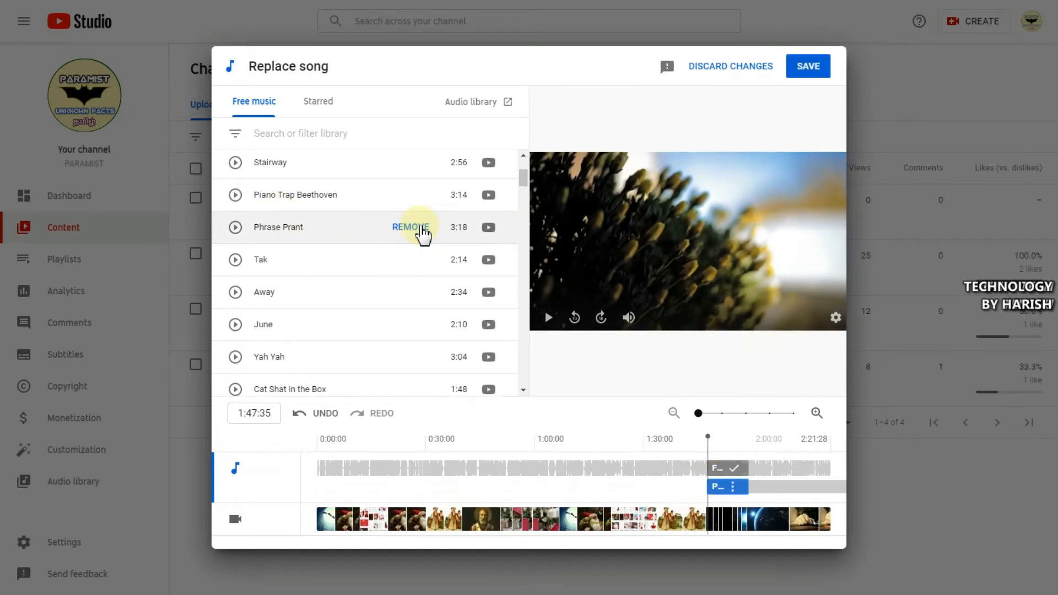
{"action": "left_click", "coordinate": [716, 486]}
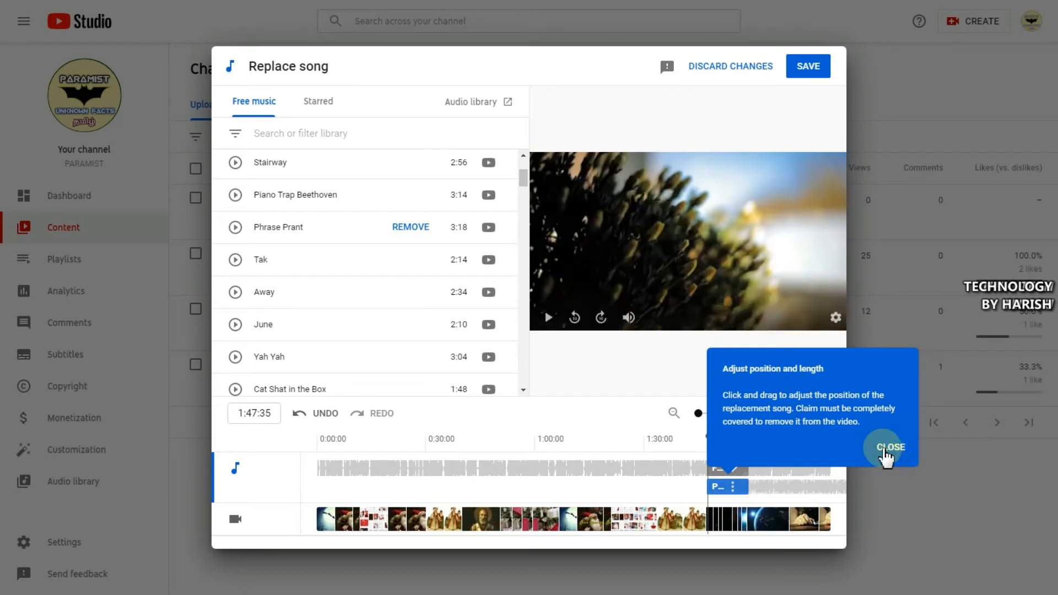
Dismiss the positioning tip and read the license information of the Phrase Prant clip on the timeline
{"action": "left_click", "coordinate": [879, 455]}
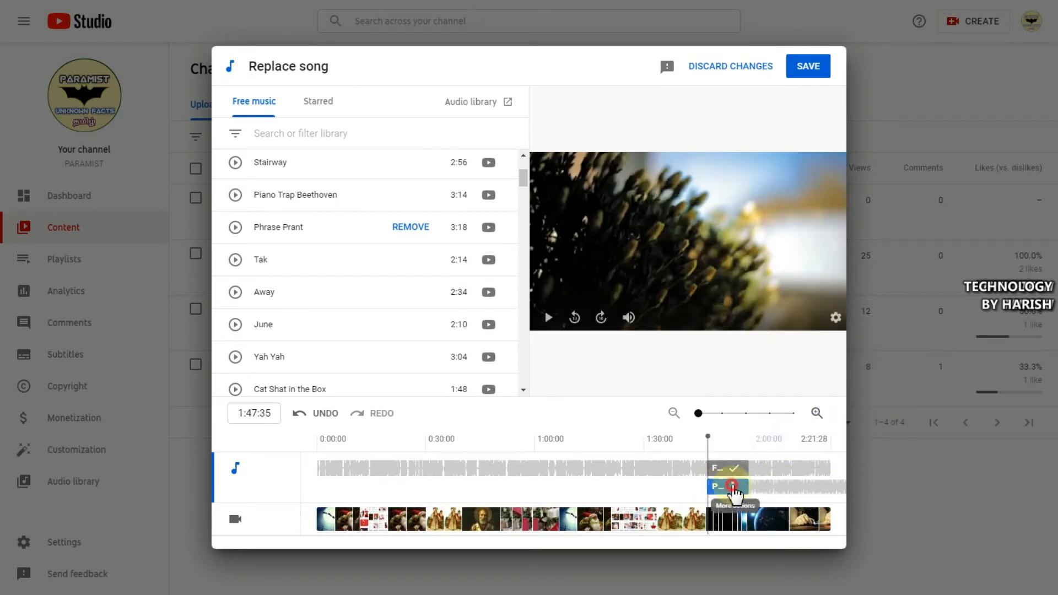
{"action": "mouse_move", "coordinate": [744, 486]}
{"action": "left_mouse_down"}
{"action": "mouse_move", "coordinate": [782, 488]}
{"action": "mouse_move", "coordinate": [728, 489]}
{"action": "left_mouse_up"}
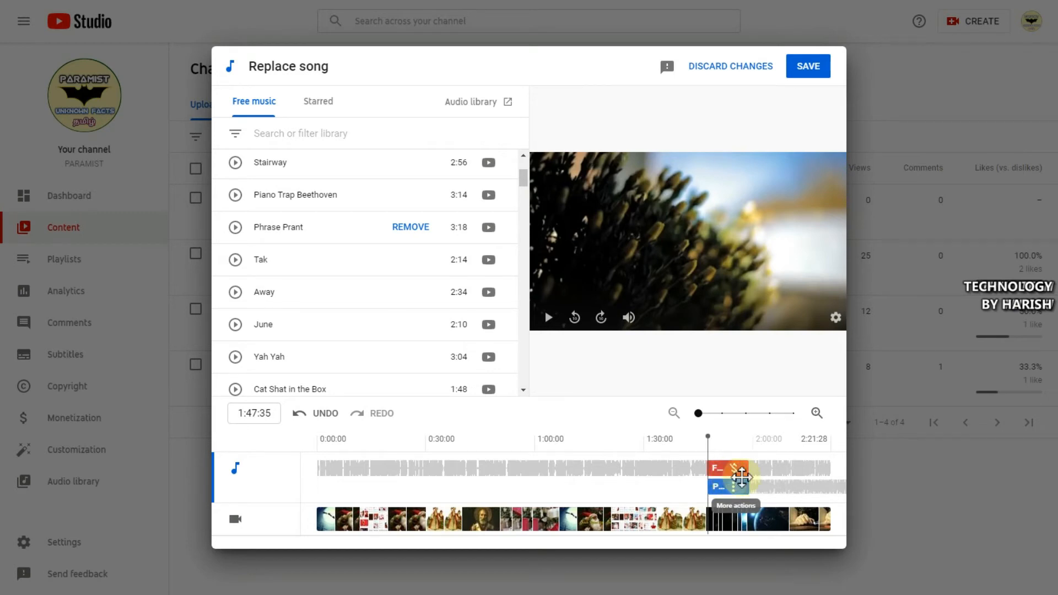
{"action": "left_click", "coordinate": [772, 486]}
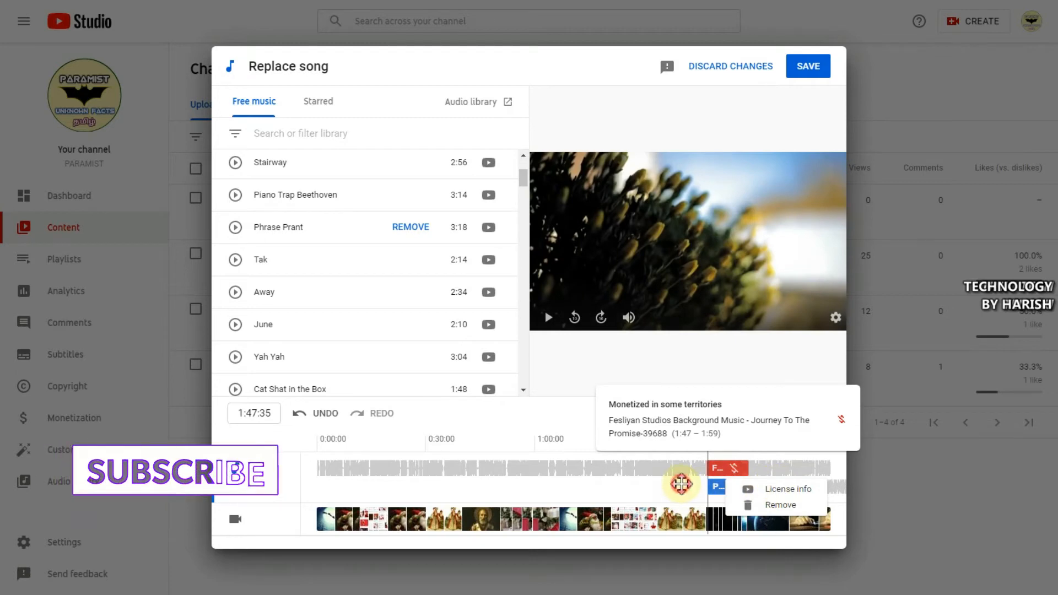
{"action": "left_click", "coordinate": [734, 488]}
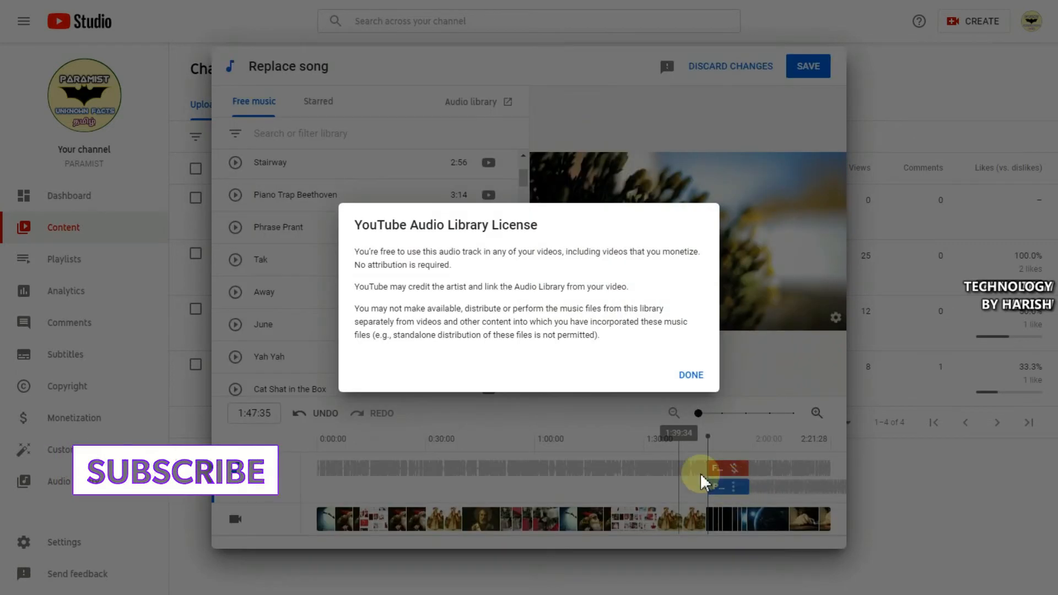
{"action": "left_click", "coordinate": [689, 374]}
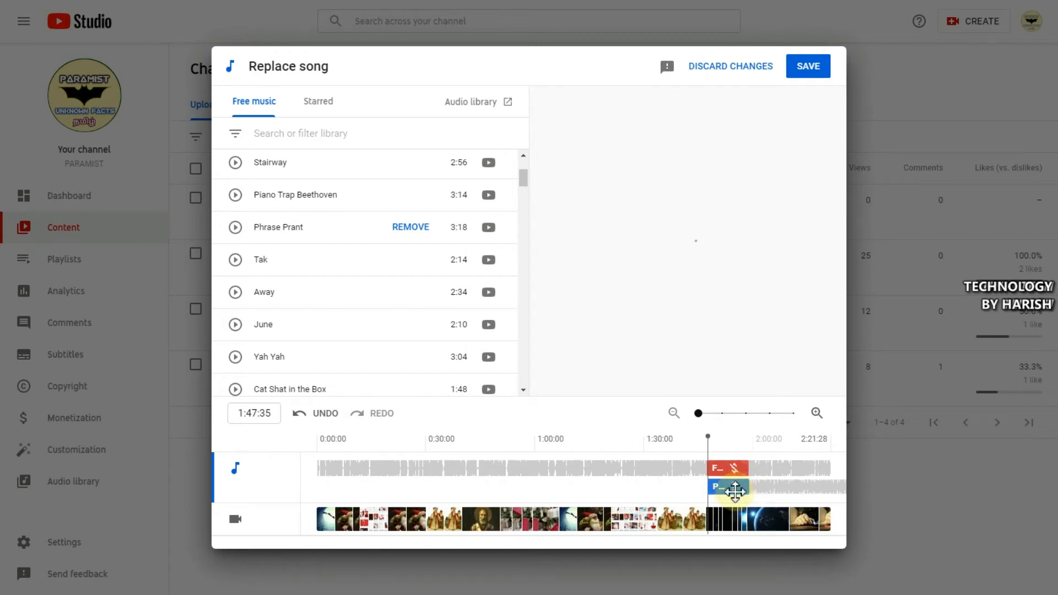
Try shifting the Phrase Prant clip to start after and before the claimed segment, rechecking its license information
{"action": "left_click", "coordinate": [737, 493]}
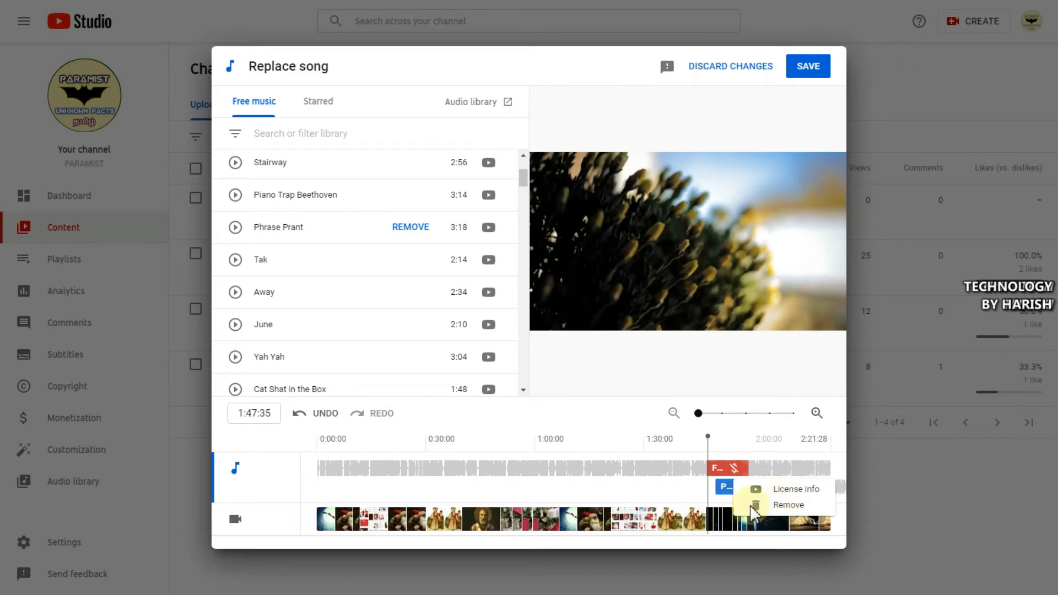
{"action": "left_click", "coordinate": [768, 489]}
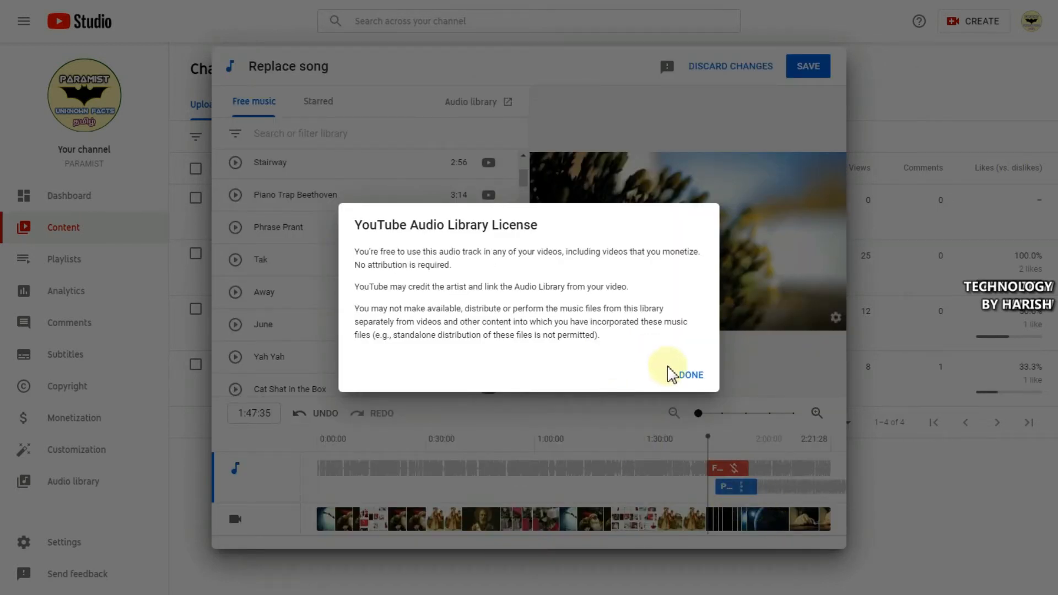
{"action": "left_click", "coordinate": [690, 375]}
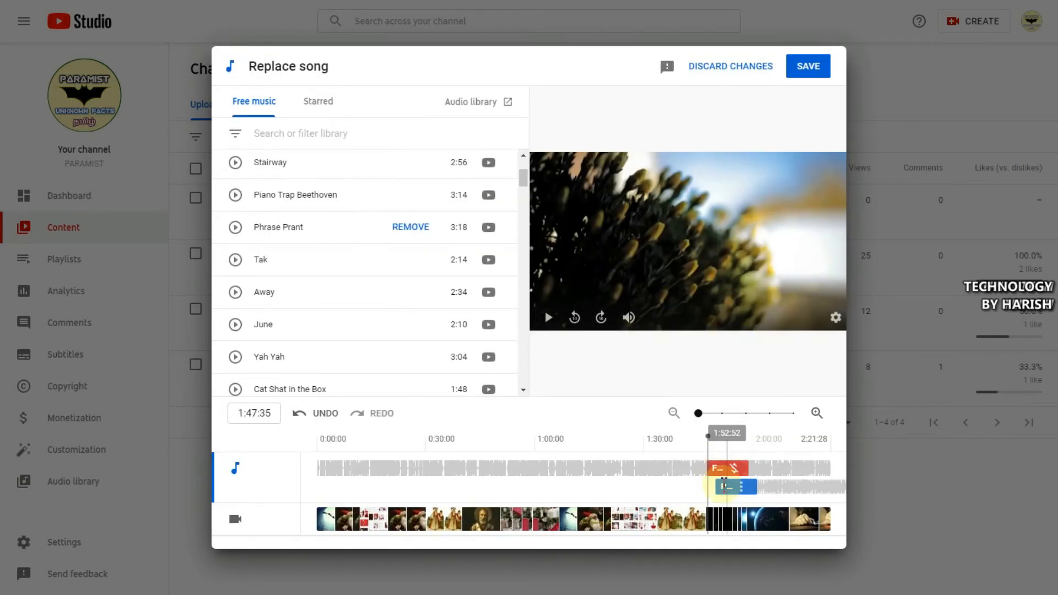
{"action": "left_click_drag", "start_coordinate": [738, 494], "coordinate": [715, 485]}
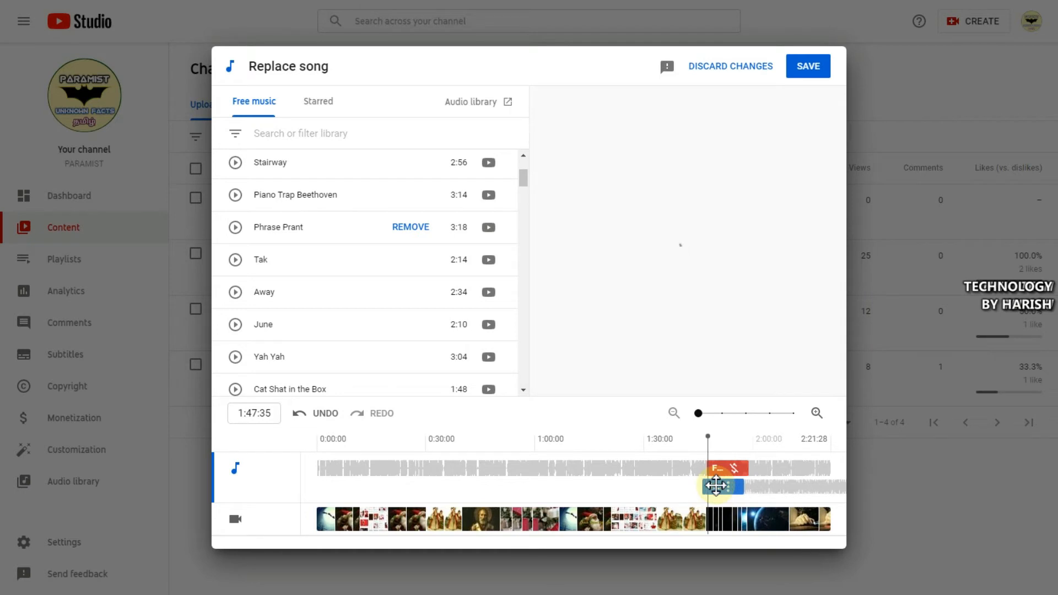
{"action": "left_click", "coordinate": [716, 486]}
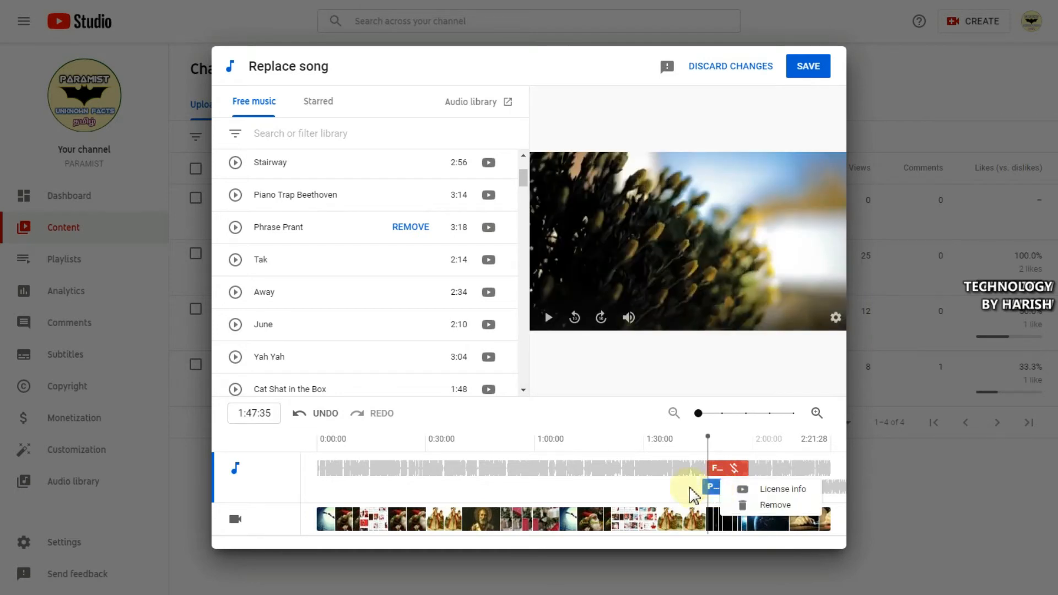
{"action": "left_click", "coordinate": [753, 463]}
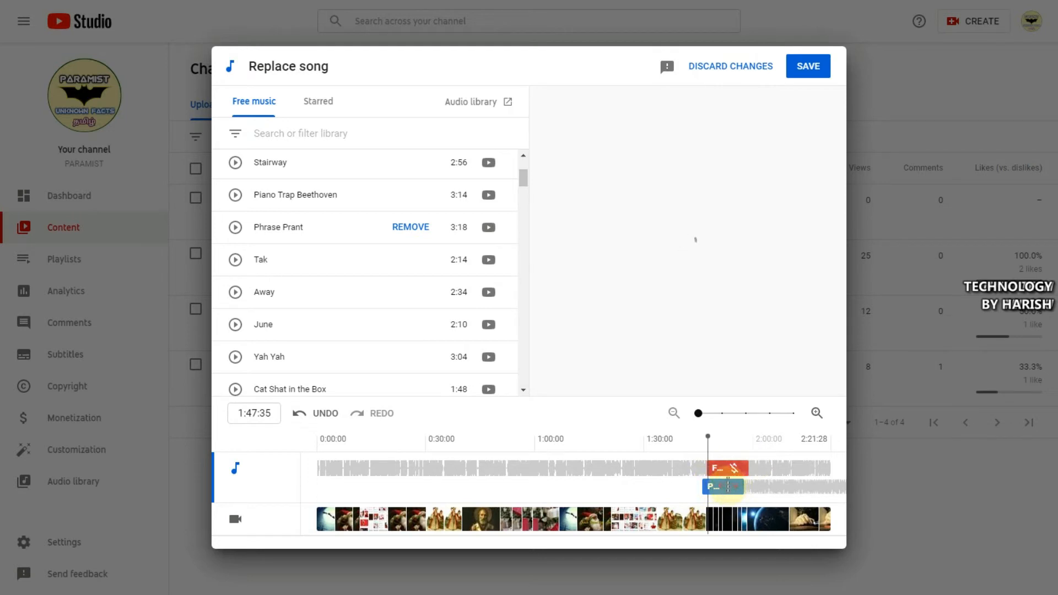
Align the Phrase Prant clip with the claimed segment so it is completely covered, and play back that part of the video
{"action": "mouse_move", "coordinate": [720, 486]}
{"action": "left_mouse_down"}
{"action": "mouse_move", "coordinate": [738, 487]}
{"action": "mouse_move", "coordinate": [710, 487]}
{"action": "left_mouse_up"}
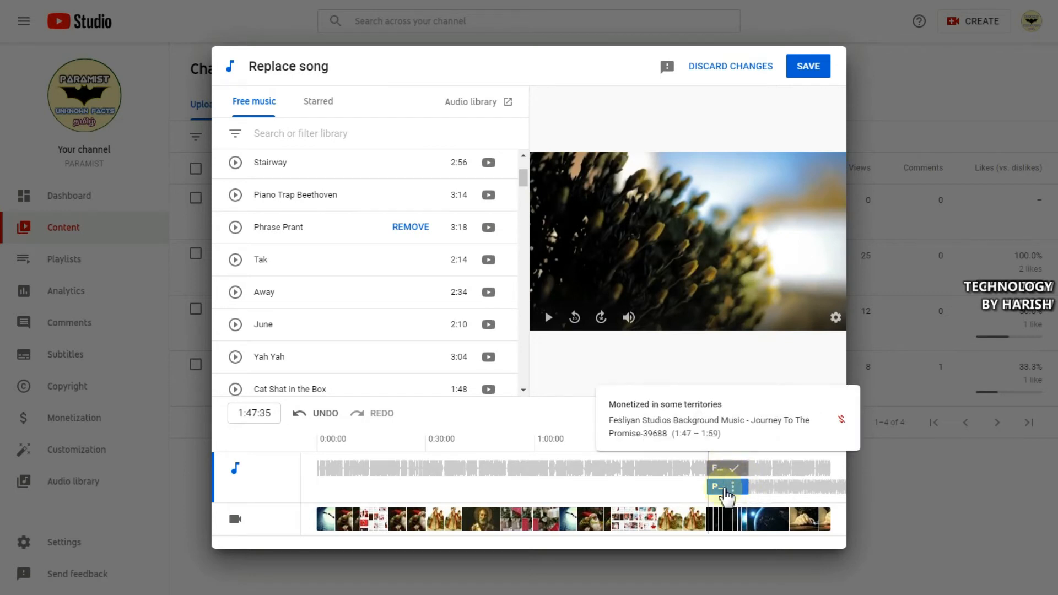
{"action": "left_click", "coordinate": [731, 493]}
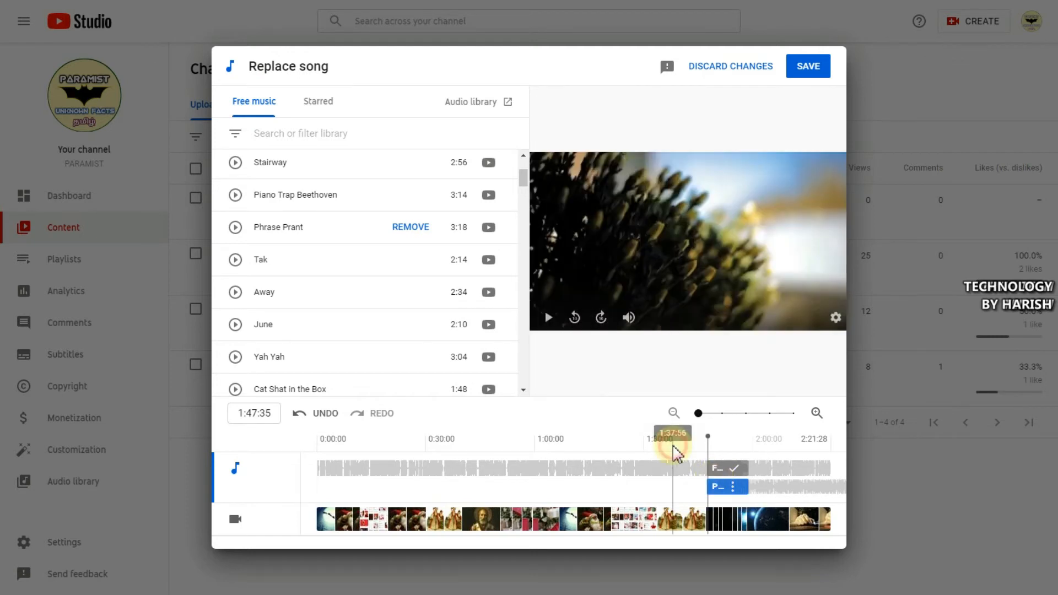
{"action": "left_click", "coordinate": [548, 319]}
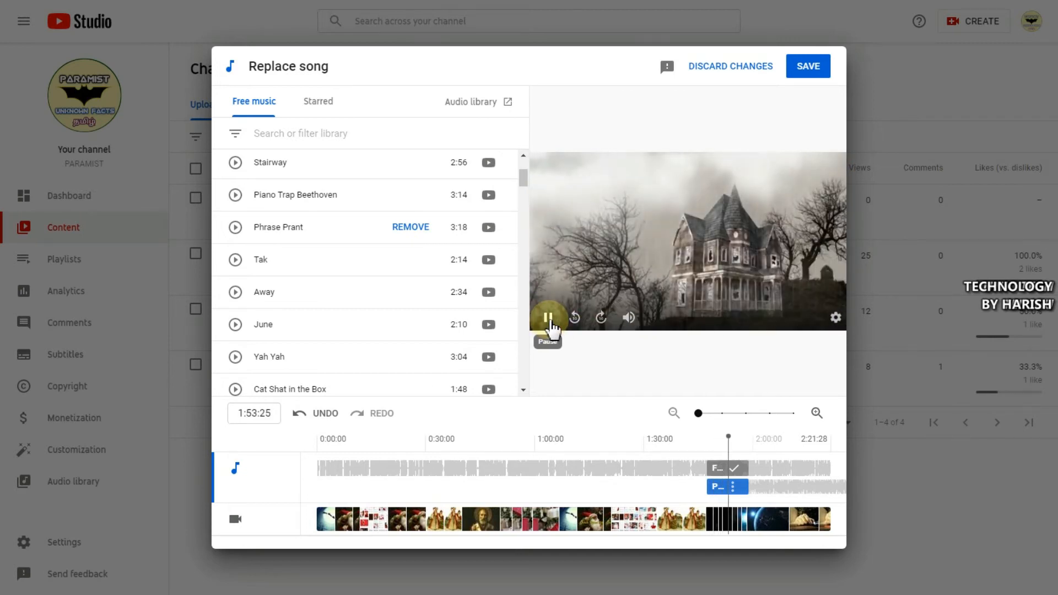
{"action": "key", "text": "space"}
{"action": "mouse_move", "coordinate": [720, 474]}
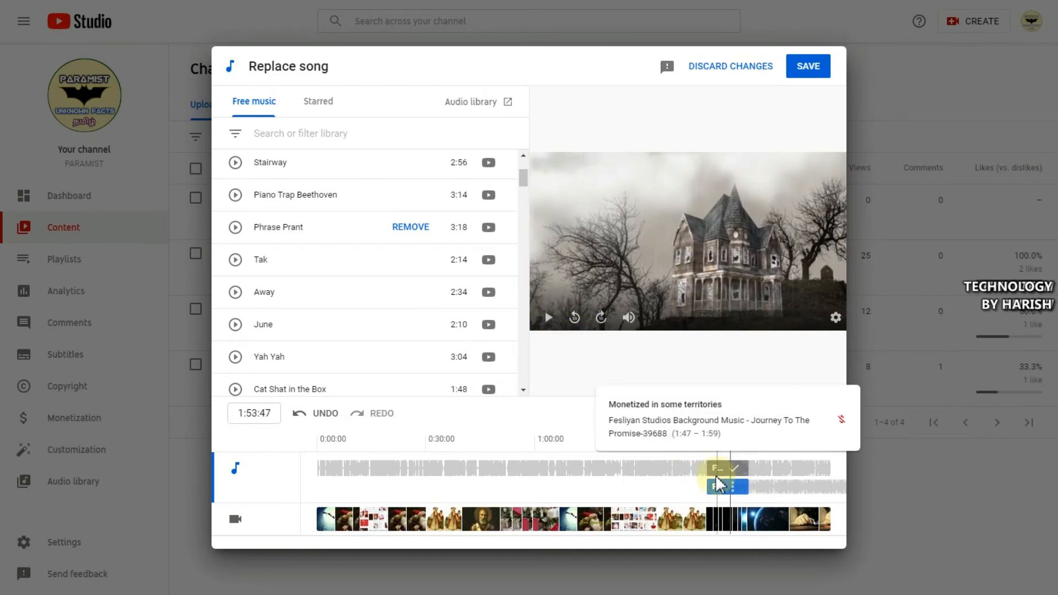
Save the song replacement, read the processing notice, and confirm the save
{"action": "left_click", "coordinate": [809, 69]}
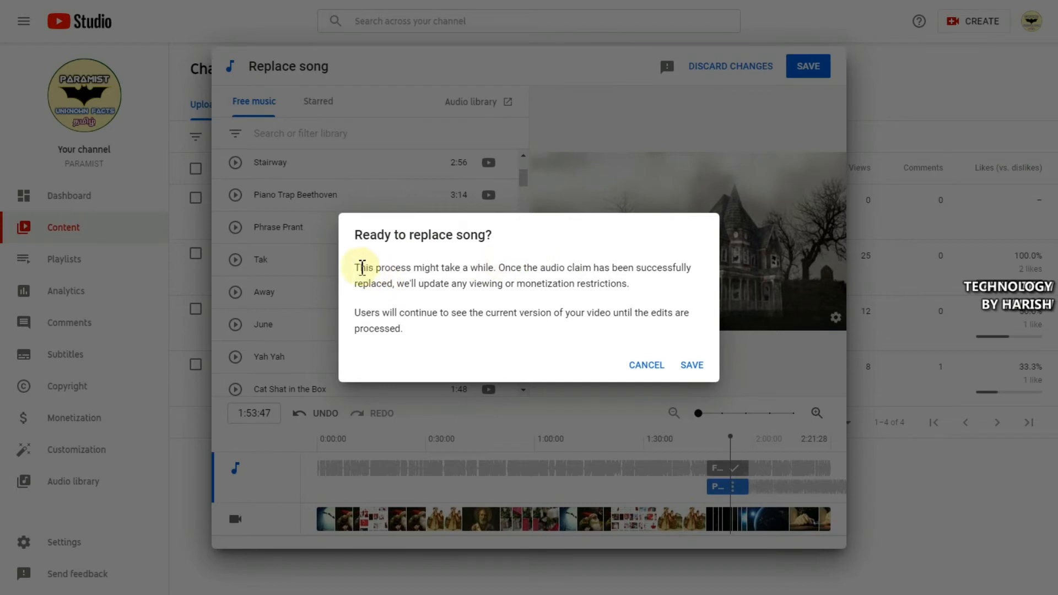
{"action": "left_click_drag", "start_coordinate": [360, 267], "coordinate": [689, 283]}
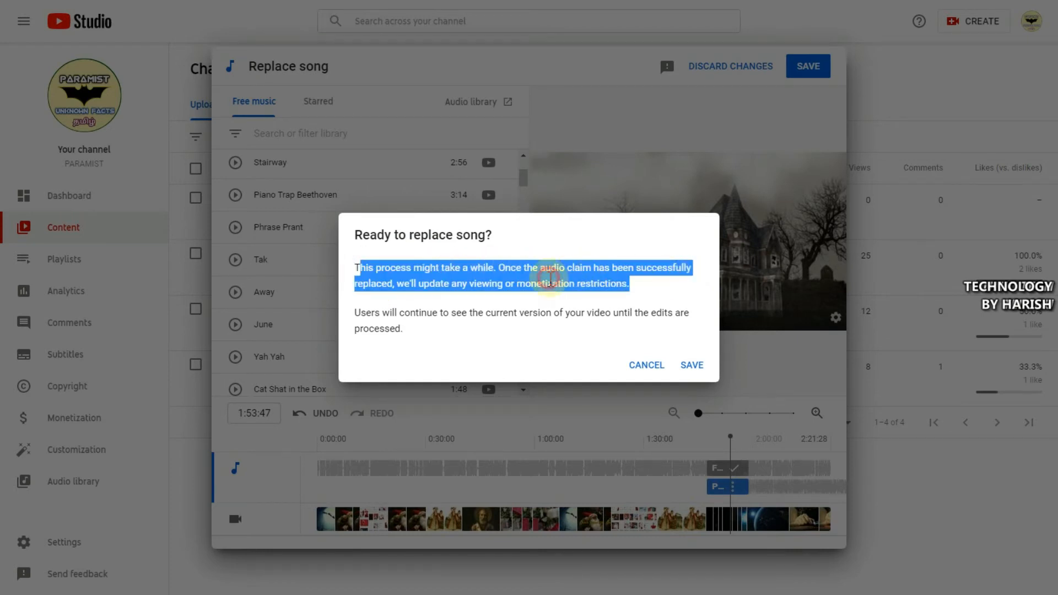
{"action": "left_click", "coordinate": [530, 280]}
{"action": "left_click_drag", "start_coordinate": [518, 283], "coordinate": [625, 284]}
{"action": "left_click", "coordinate": [626, 283]}
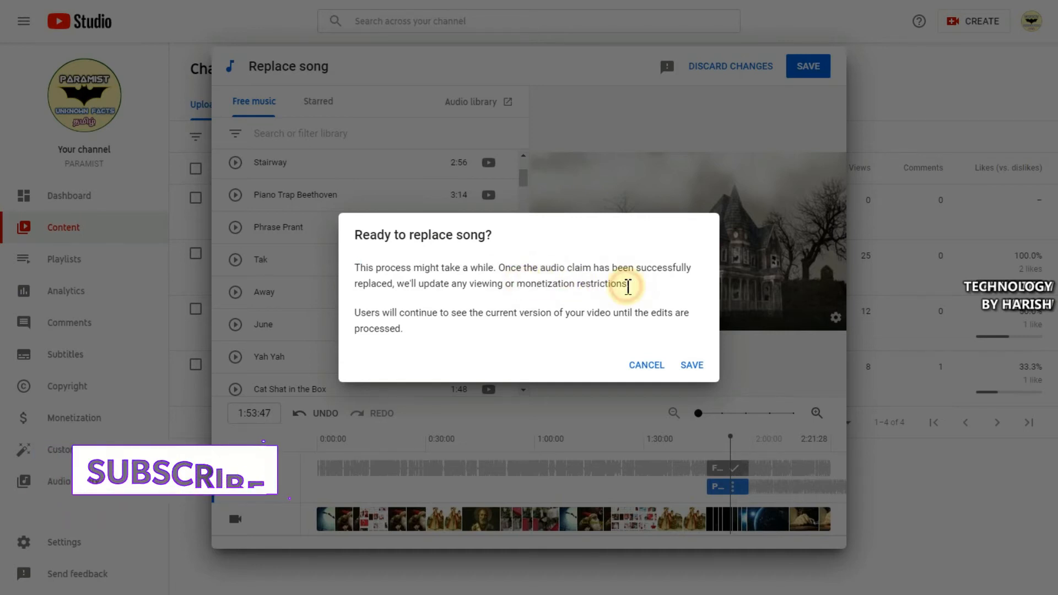
{"action": "left_click", "coordinate": [695, 366]}
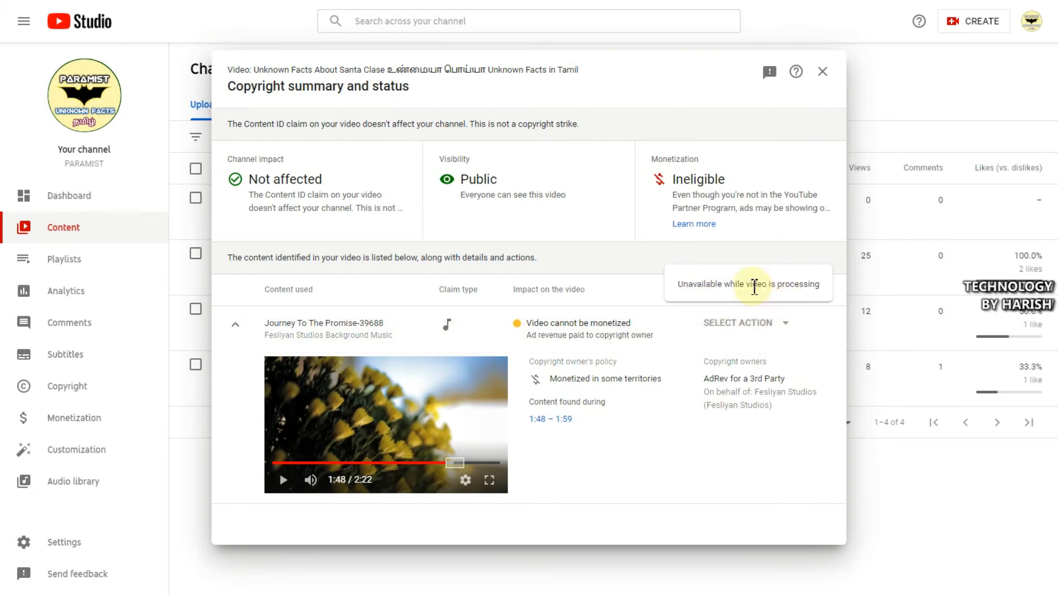
Check the availability of the claim actions in the copyright summary and close it
{"action": "left_click_drag", "start_coordinate": [751, 285], "coordinate": [819, 285]}
{"action": "left_click", "coordinate": [821, 285]}
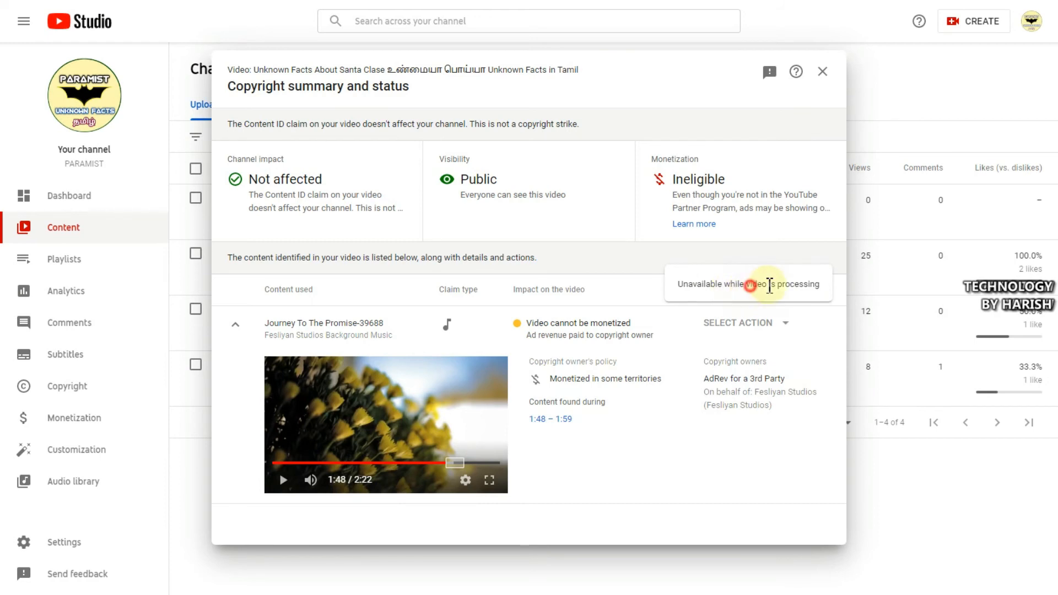
{"action": "left_click_drag", "start_coordinate": [752, 285], "coordinate": [811, 282]}
{"action": "left_click", "coordinate": [811, 282]}
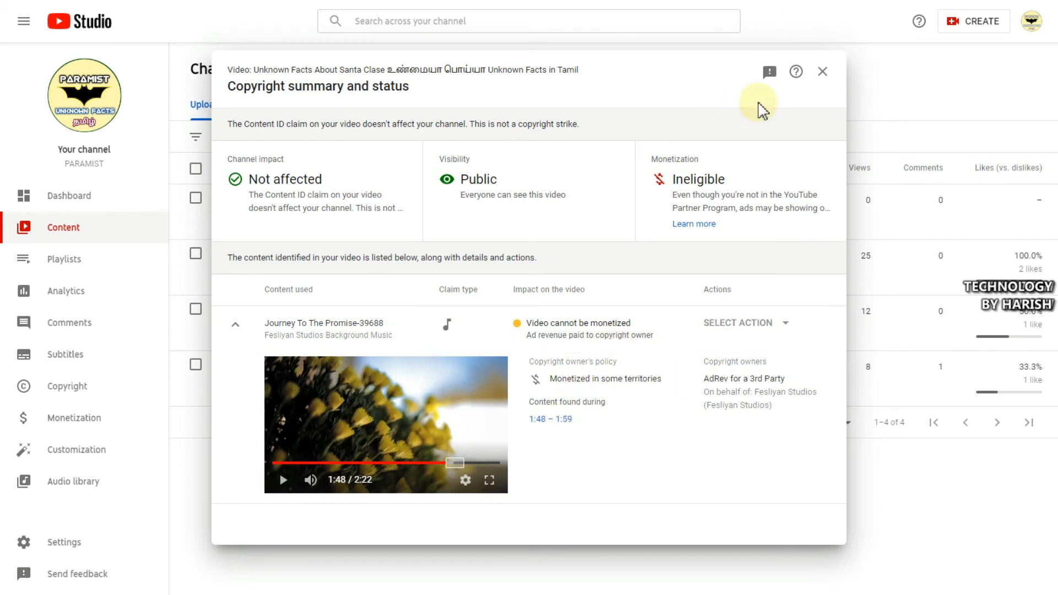
{"action": "left_click", "coordinate": [822, 71]}
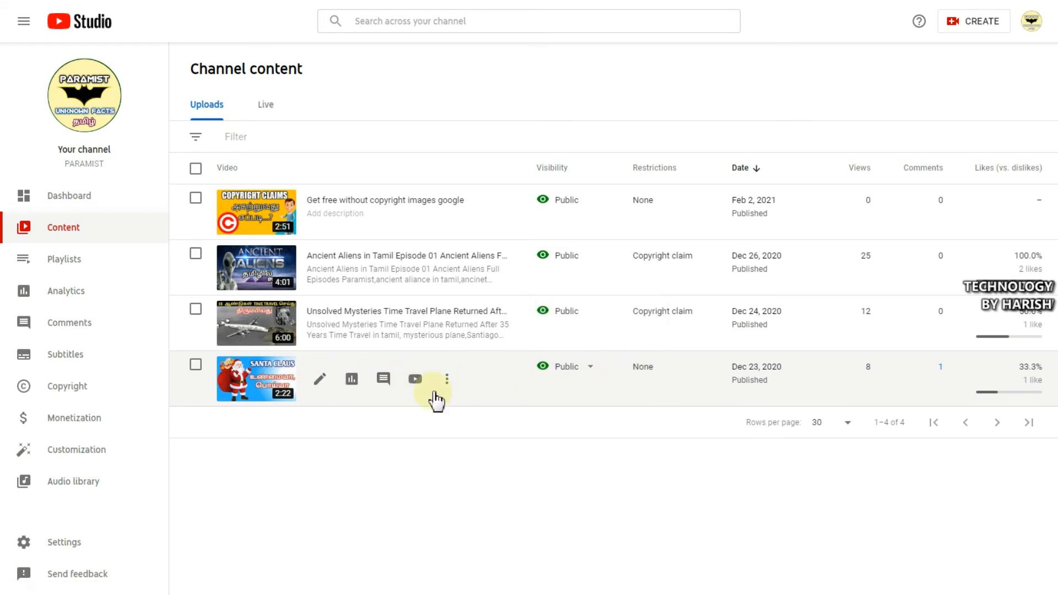
Open the Santa Clase video's details, sample its preview at several points, and return to the channel content list
{"action": "left_click", "coordinate": [320, 379]}
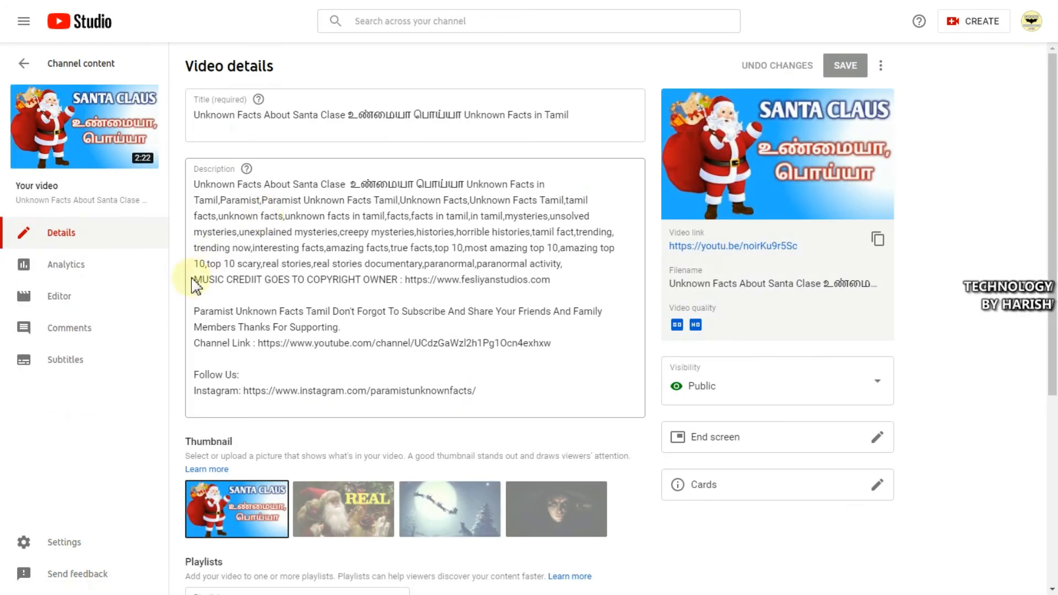
{"action": "left_click", "coordinate": [732, 172]}
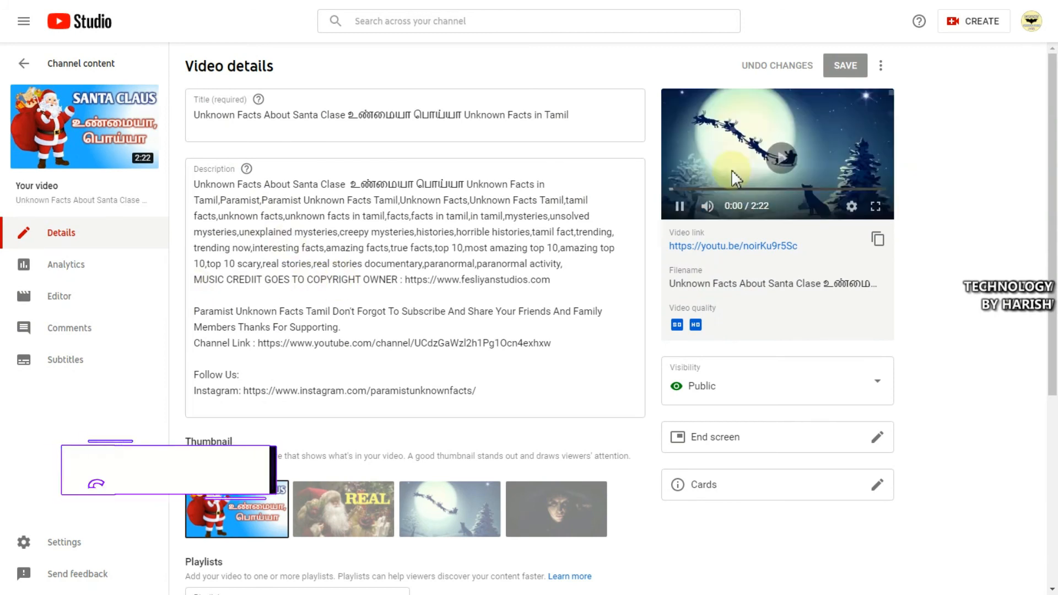
{"action": "left_click", "coordinate": [681, 205]}
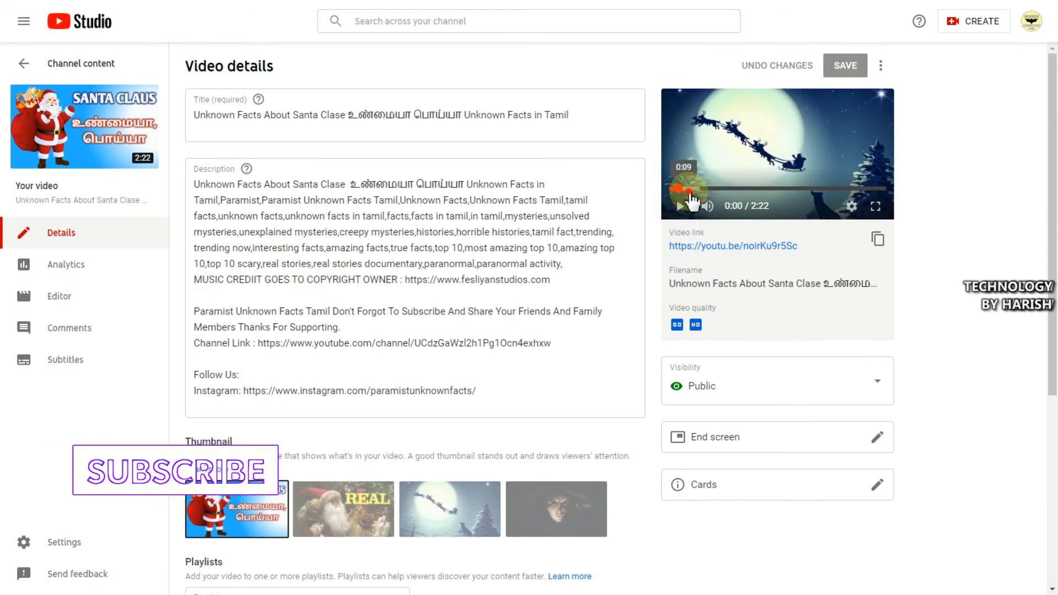
{"action": "left_click", "coordinate": [693, 190]}
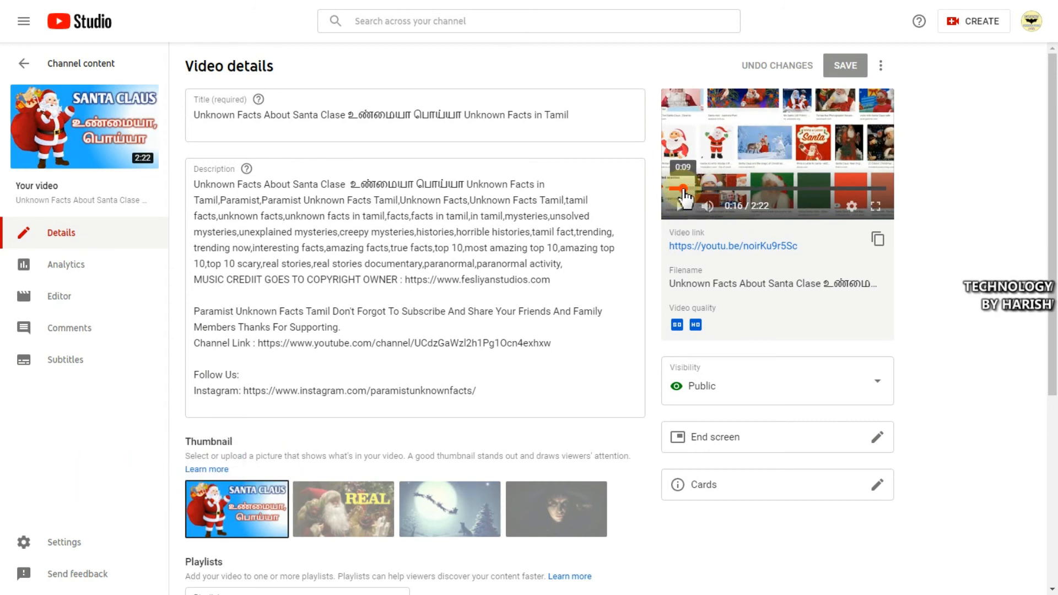
{"action": "left_click", "coordinate": [683, 190]}
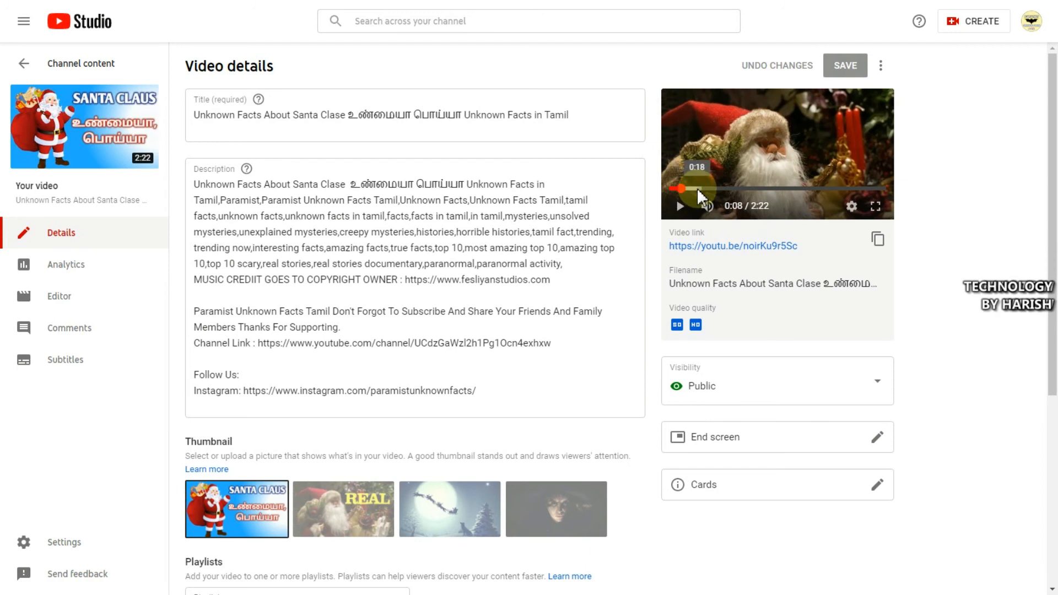
{"action": "left_click", "coordinate": [697, 187]}
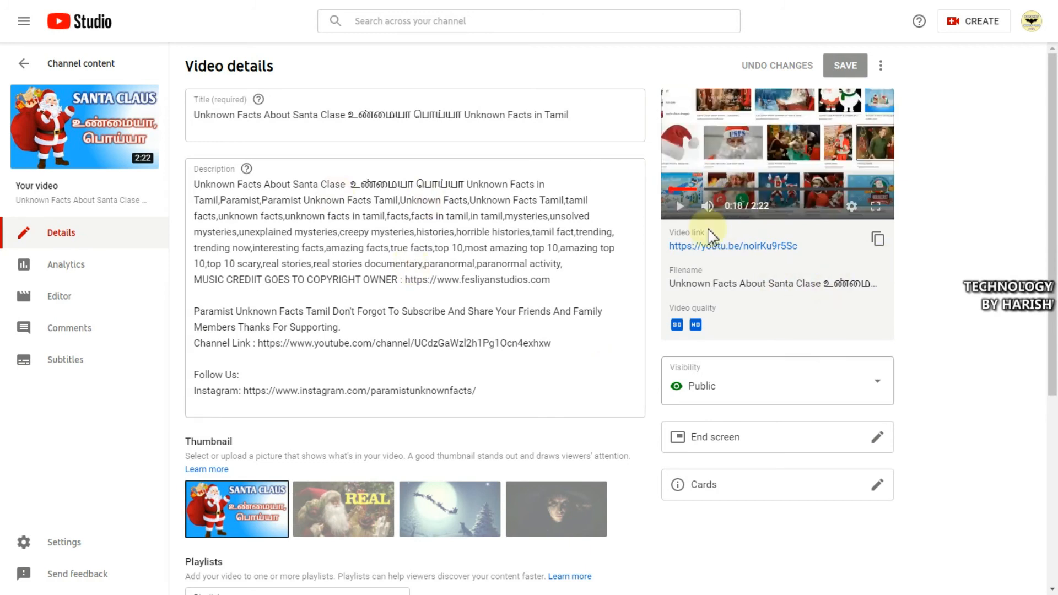
{"action": "left_click", "coordinate": [23, 65]}
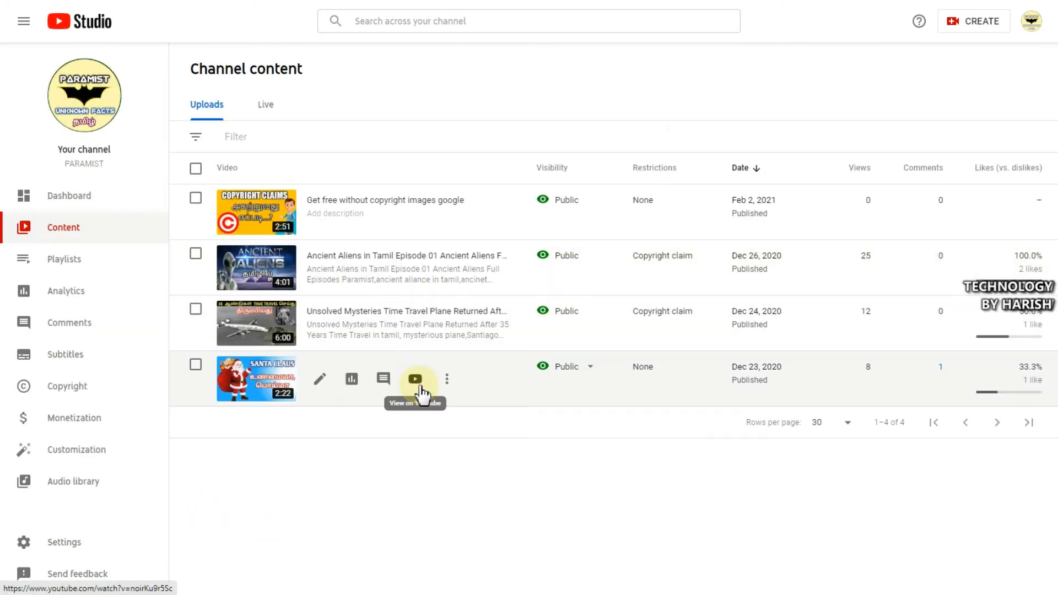
Open the copyright claim details of the Unsolved Mysteries Time Travel Plane video
{"action": "mouse_move", "coordinate": [505, 392]}
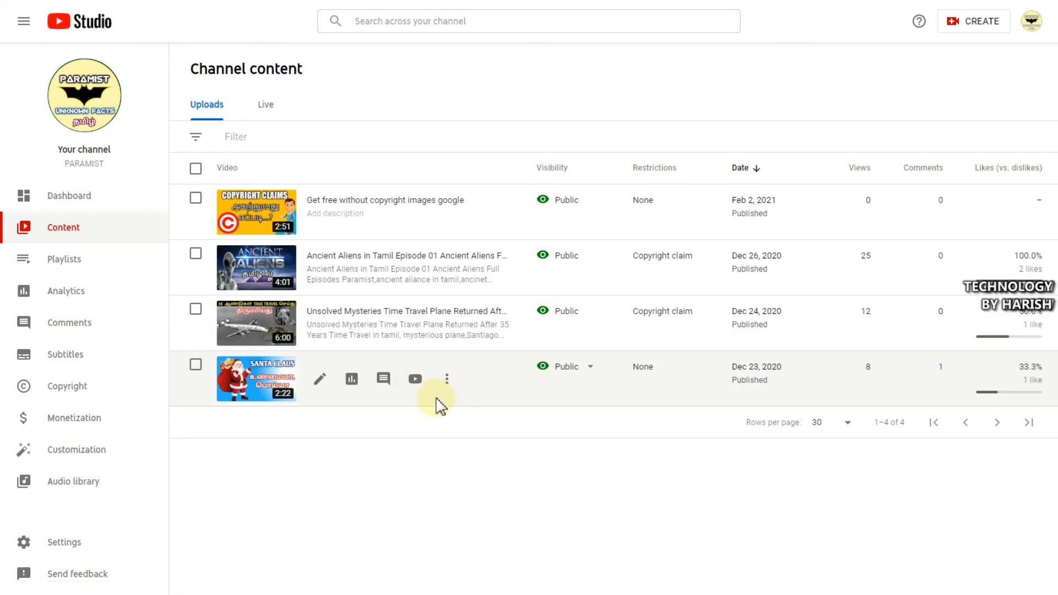
{"action": "mouse_move", "coordinate": [668, 314]}
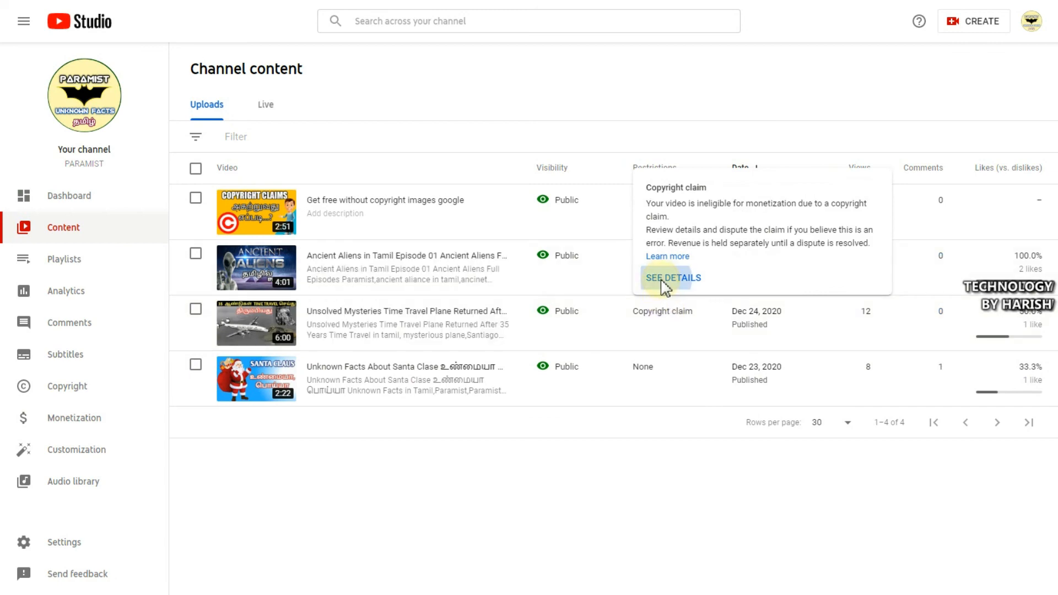
{"action": "left_click", "coordinate": [662, 280]}
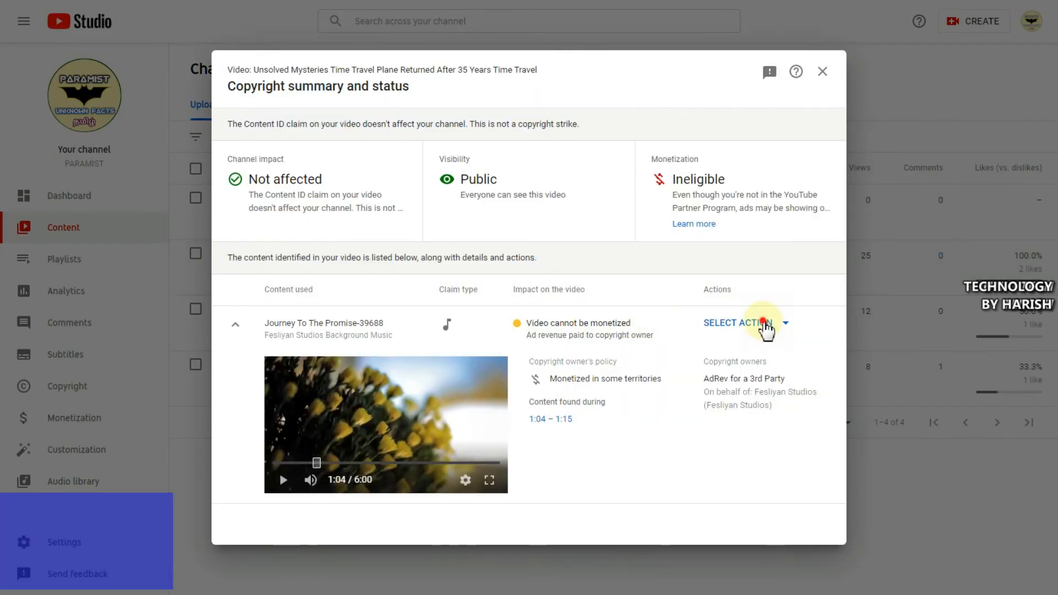